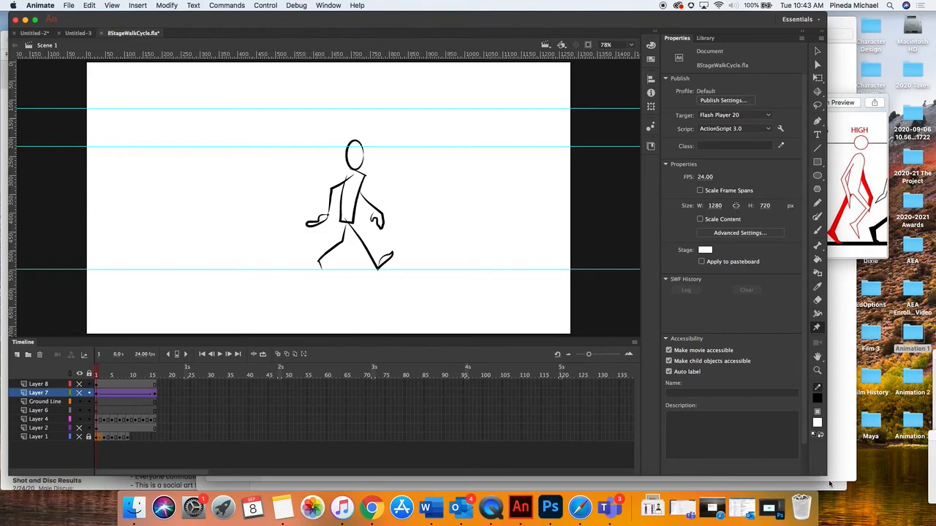
Widen the program window, play the 8StageWalkCycle animation, stop it and go to frame 11
drag(823, 473, 853, 474)
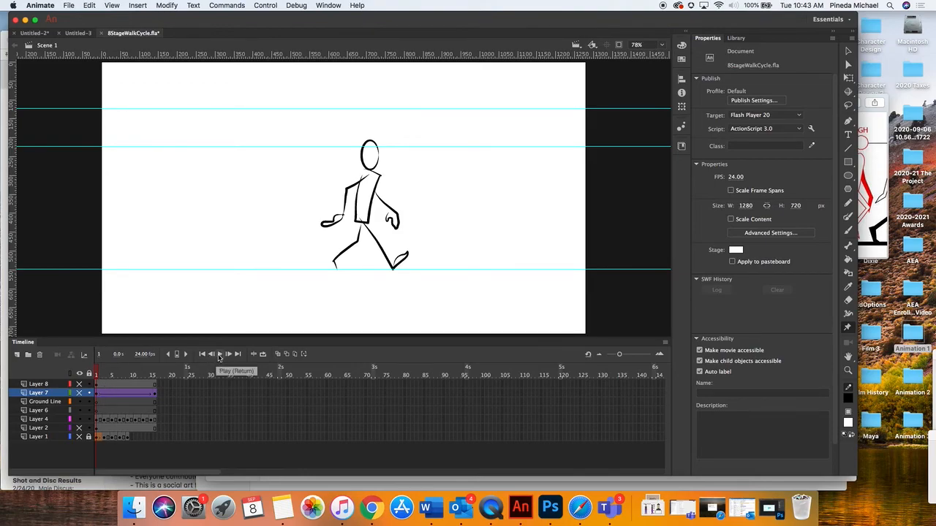
click(219, 355)
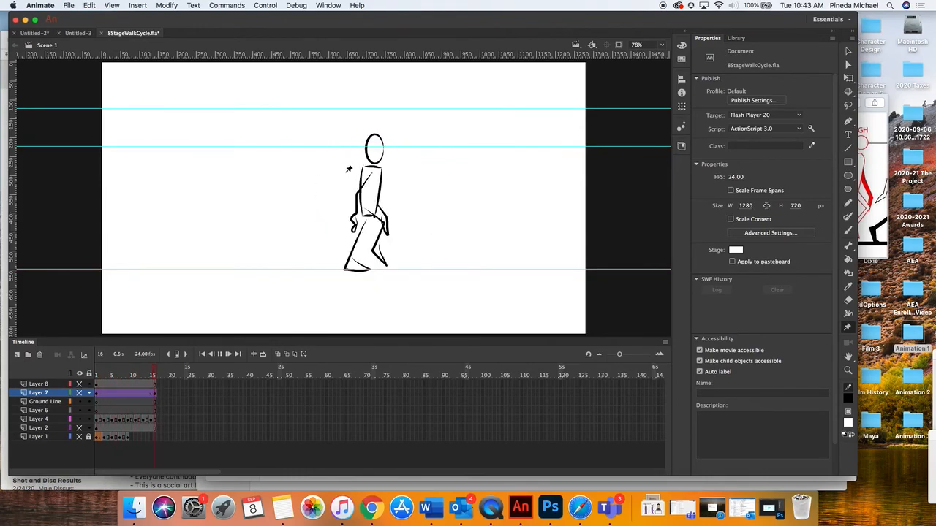
key(Return)
click(135, 375)
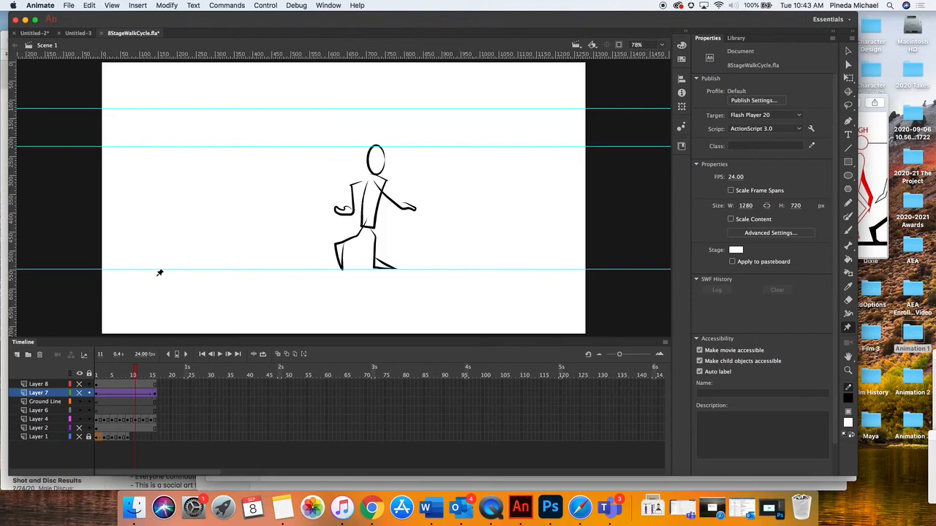
Open the dialog for creating a new document
click(70, 7)
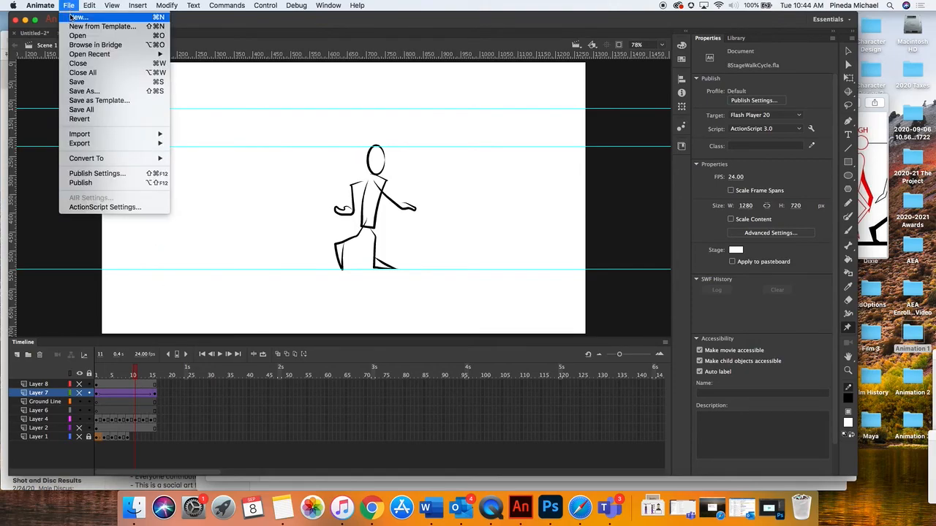
click(77, 17)
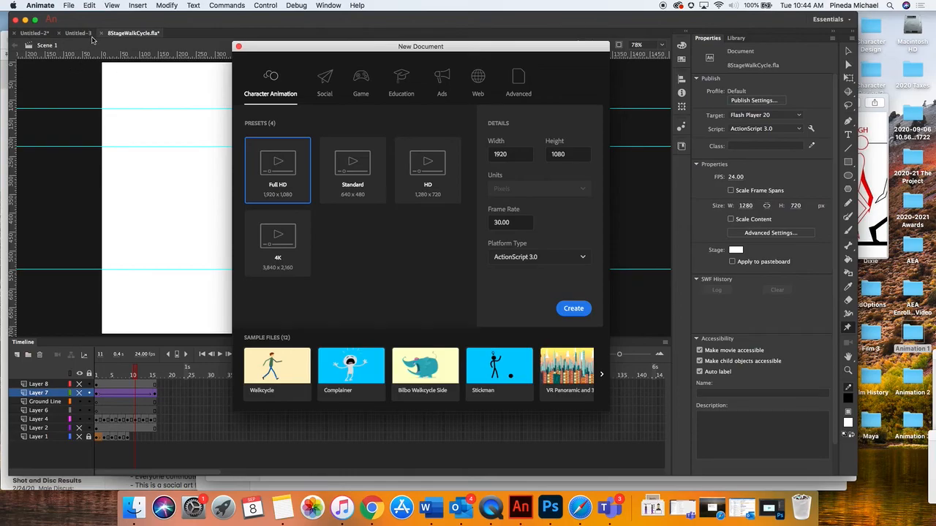
Find Adobe Animate 2019 in Launchpad and open it
click(224, 506)
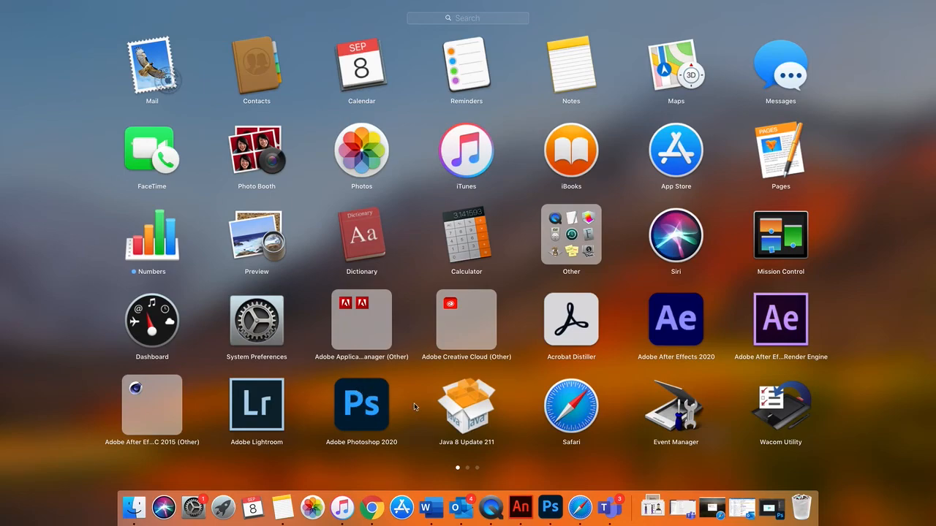
scroll(414, 403, right, 5)
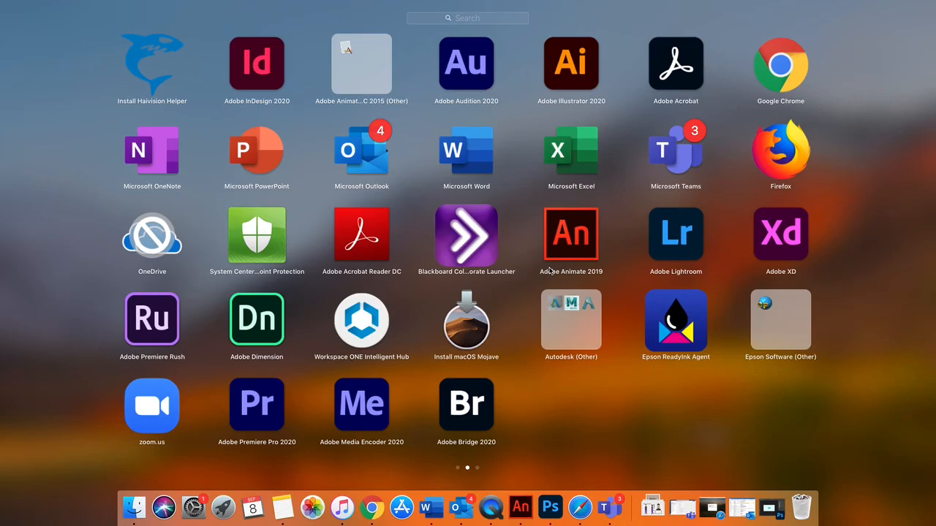
click(576, 239)
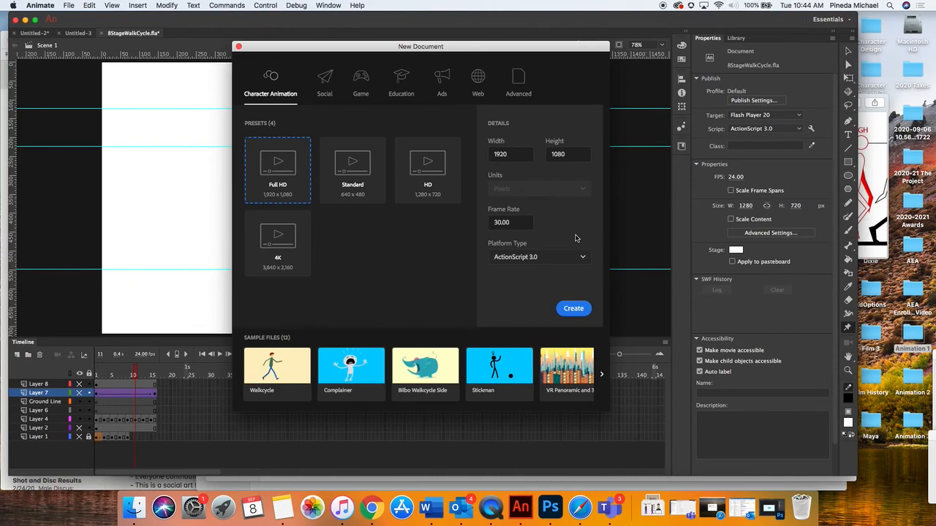
Create a Full HD 1920 × 1080 character animation document with ActionScript 3.0 as its platform type
click(297, 173)
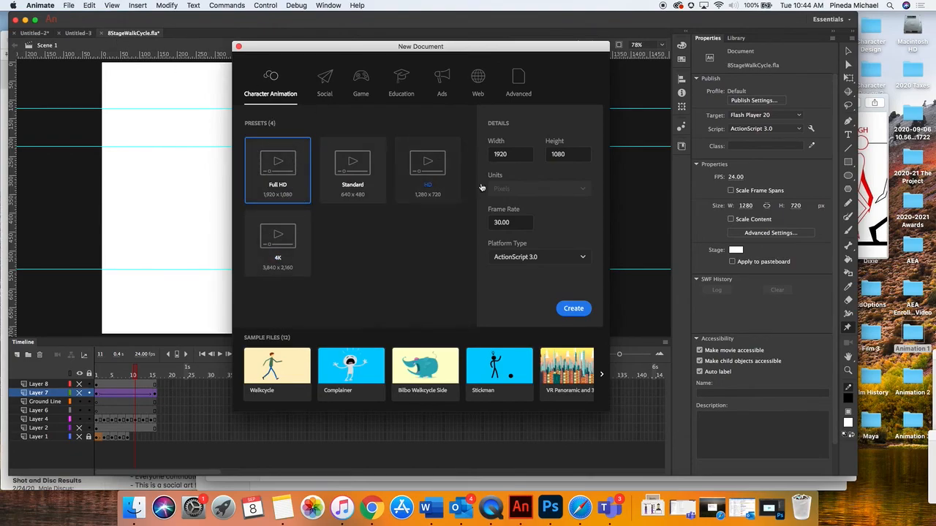
click(528, 257)
click(533, 258)
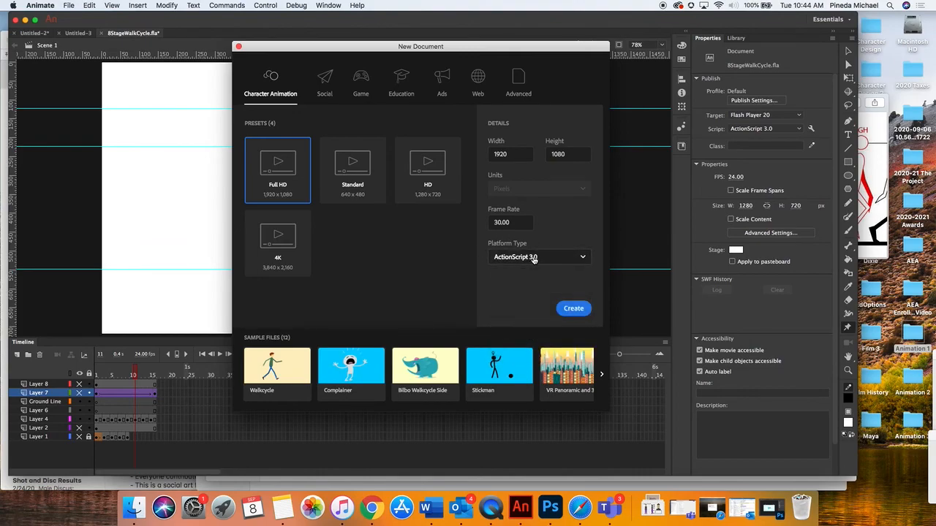
click(574, 307)
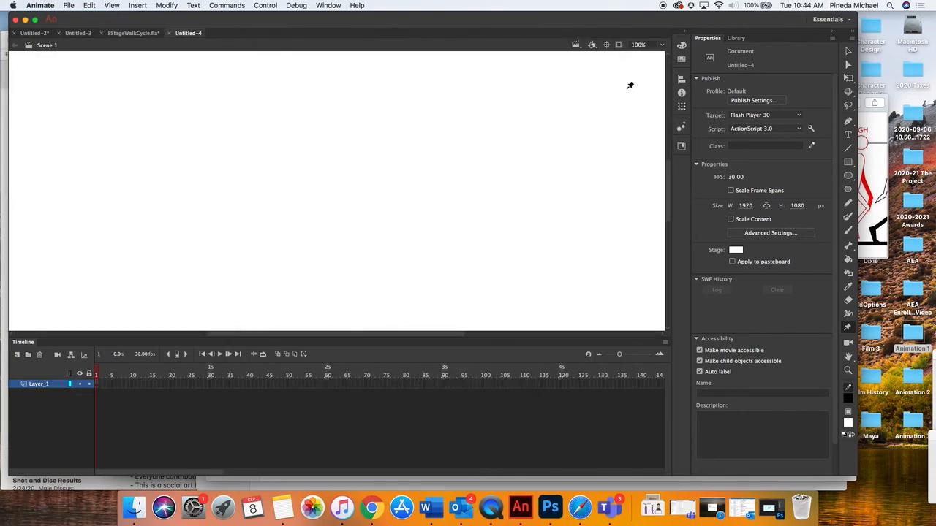
Reposition the program window and fit the whole stage in the window
drag(237, 27, 263, 4)
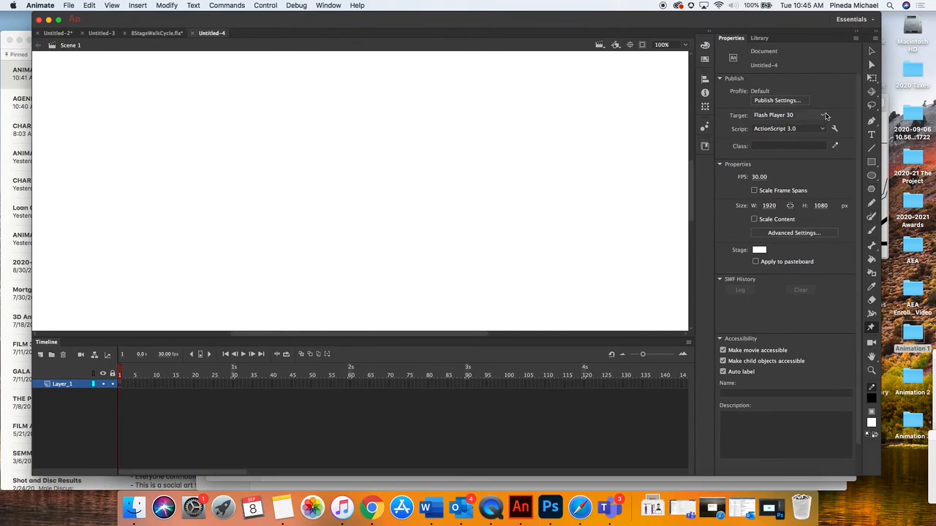
click(685, 45)
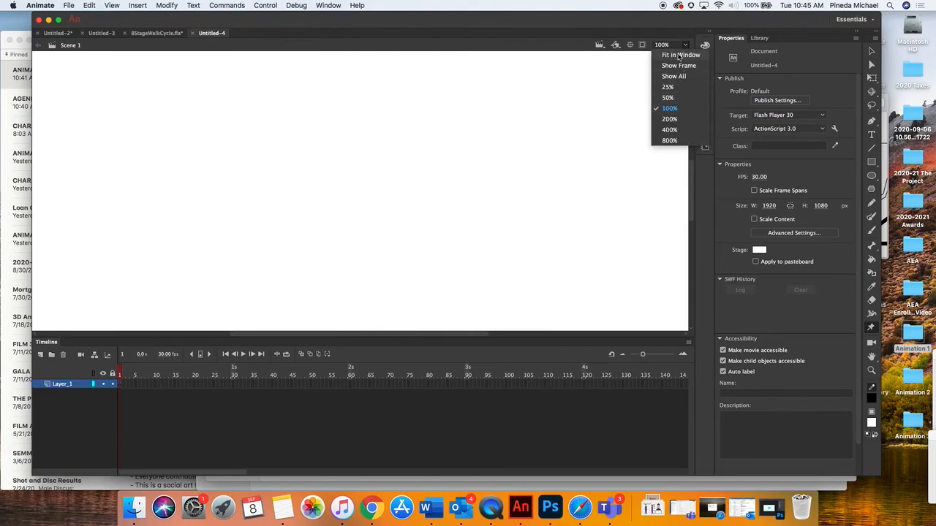
click(685, 44)
click(685, 45)
click(672, 57)
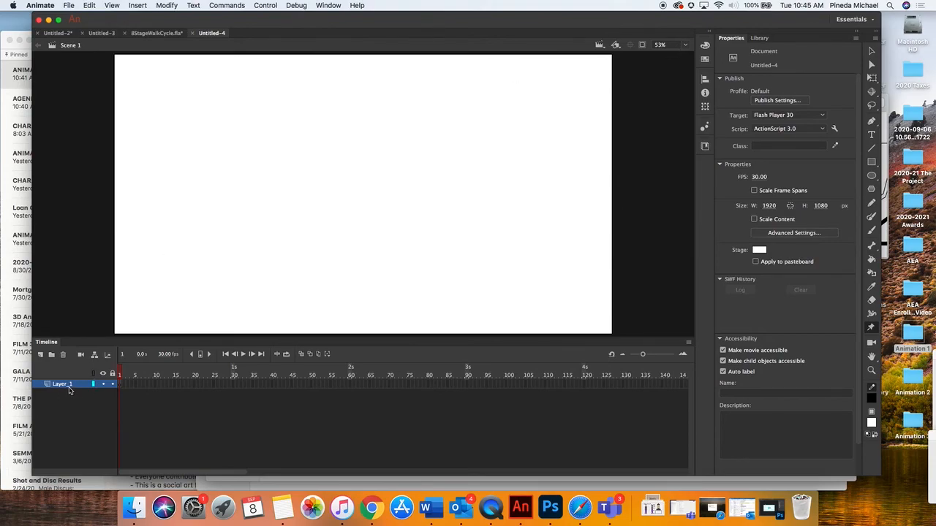
Examine the empty timeline, compare it with the timeline of 8StageWalkCycle.fla, and return to the new document
drag(123, 387, 236, 401)
click(225, 416)
click(152, 34)
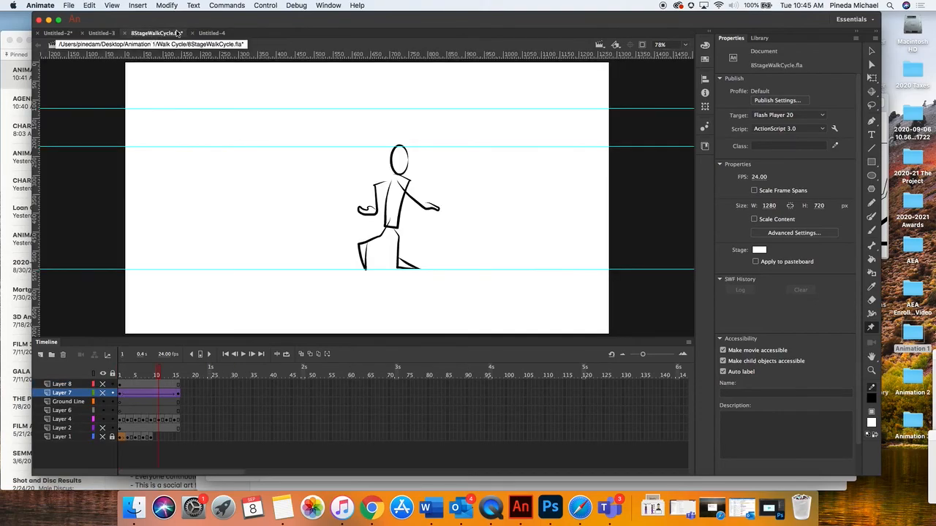
click(198, 33)
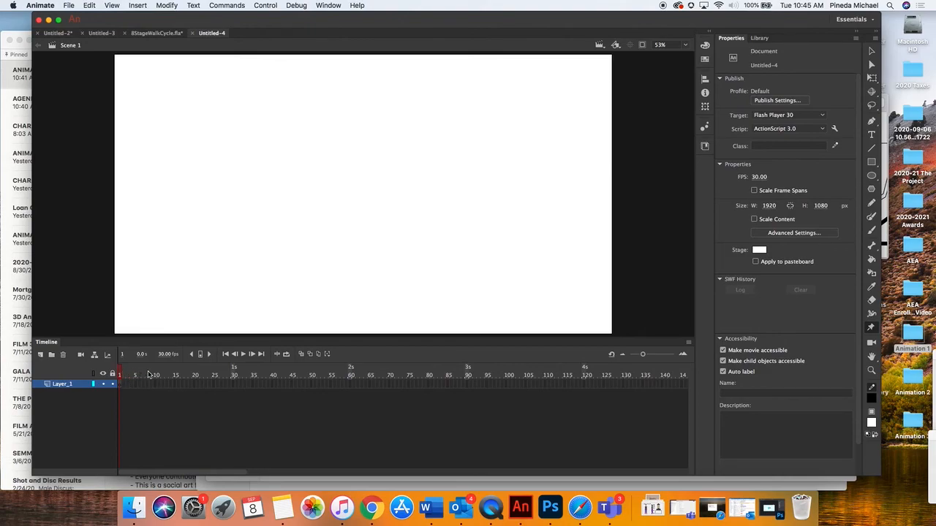
Insert a frame at frame 16 of Layer_1 to extend it, and return the playhead to frame 1
click(177, 384)
click(175, 385)
click(185, 385)
click(179, 386)
click(136, 5)
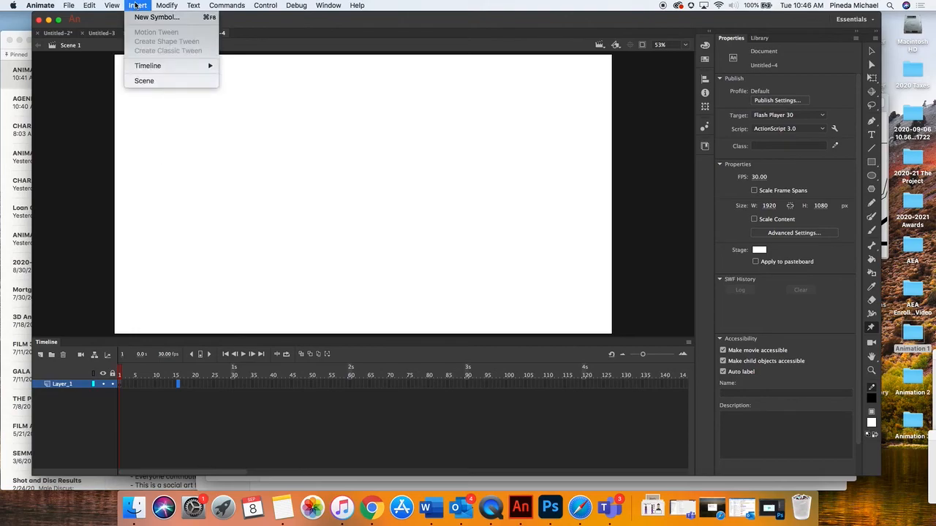
mouse_move(149, 66)
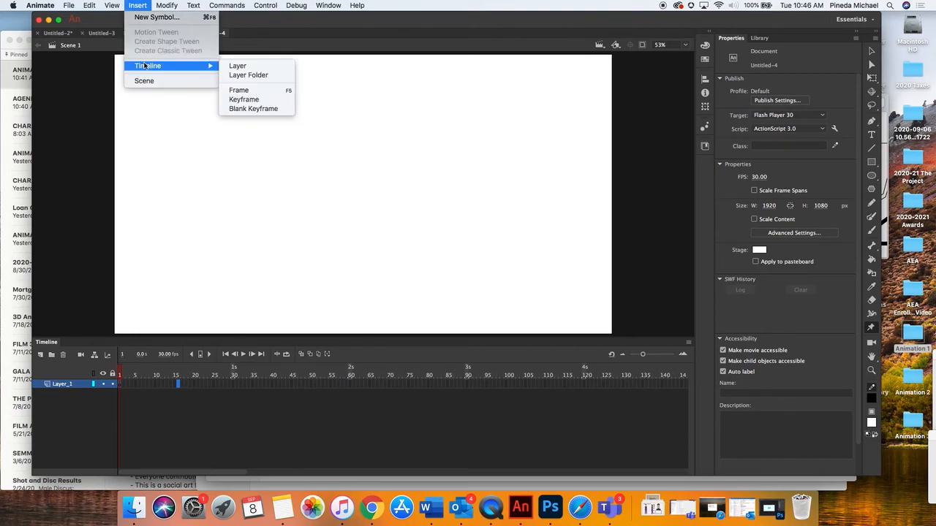
click(267, 91)
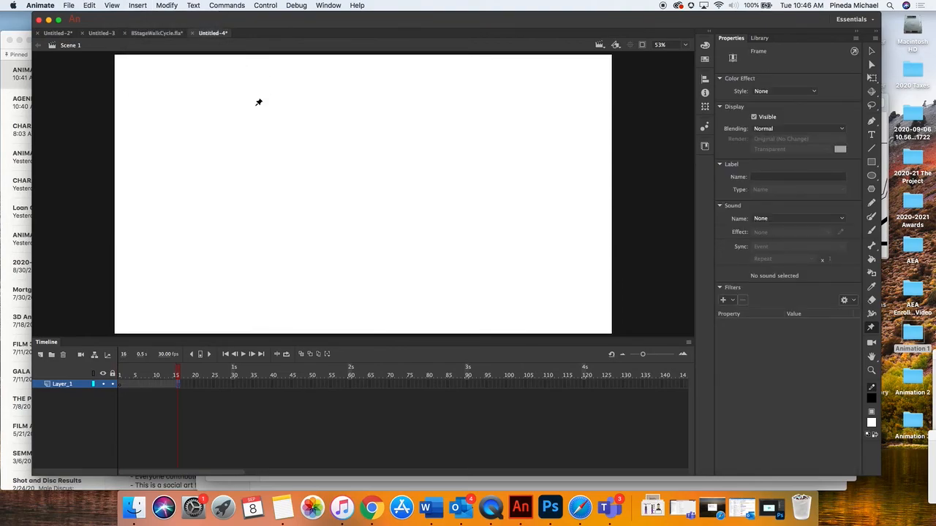
drag(177, 375, 127, 375)
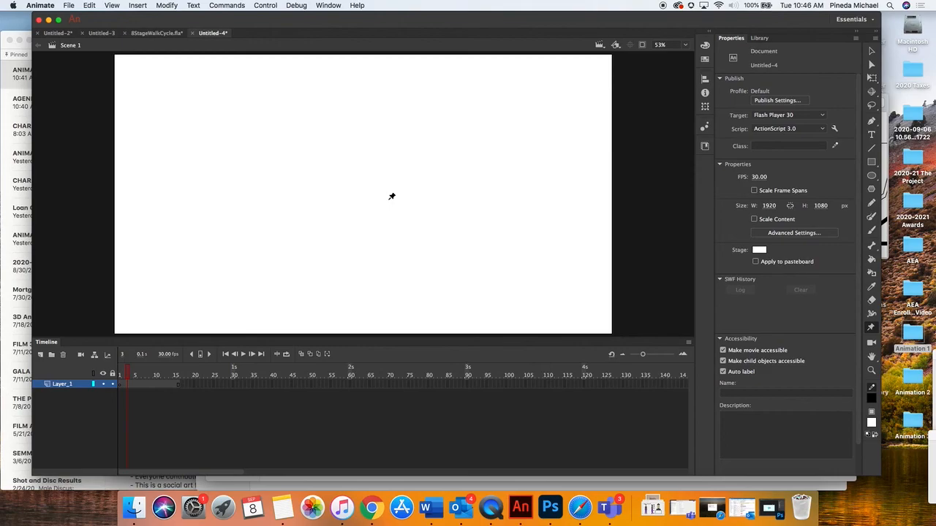
drag(124, 374, 120, 375)
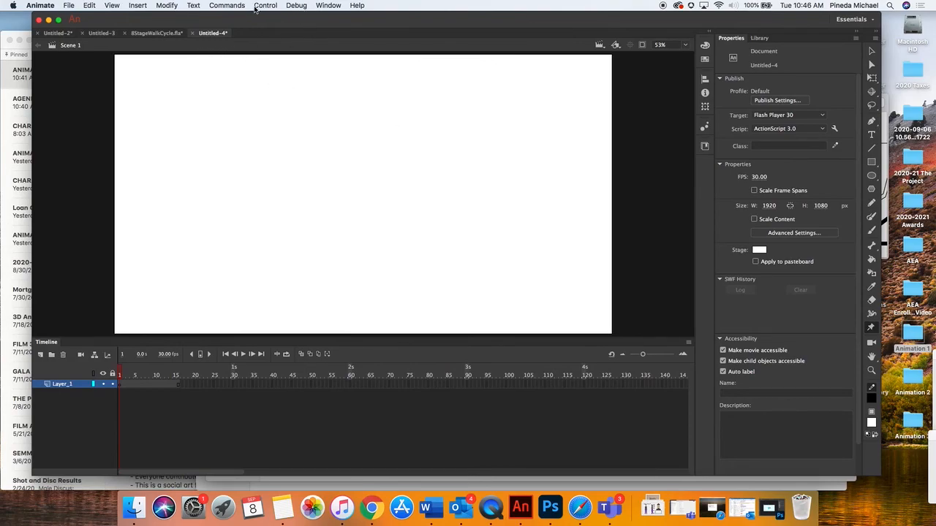
Show the rulers and place two horizontal guides, one at about 235 px and one at about 820 px down the stage
click(111, 6)
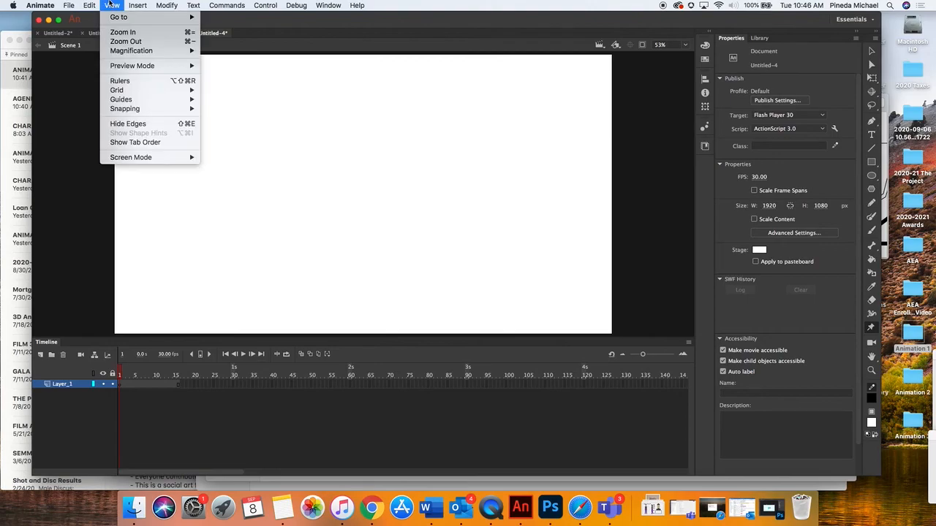
click(120, 81)
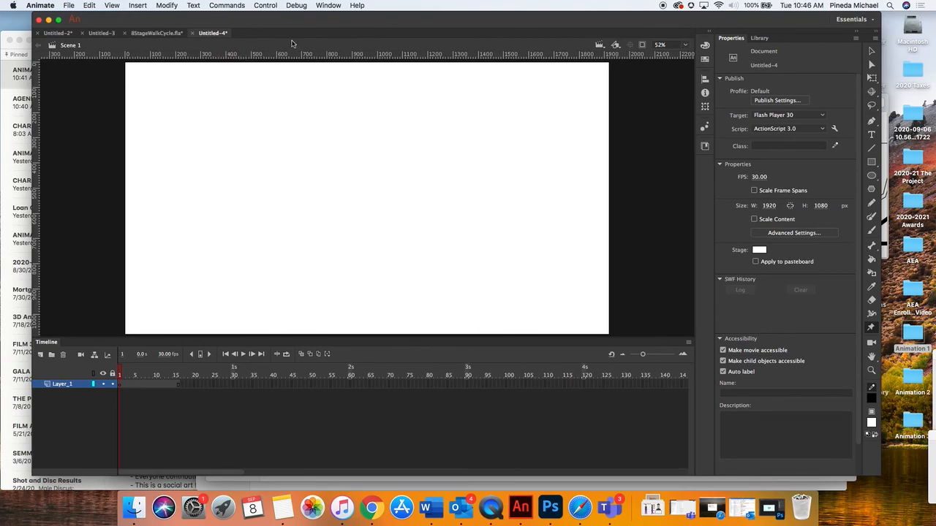
drag(280, 56, 287, 115)
drag(288, 124, 288, 121)
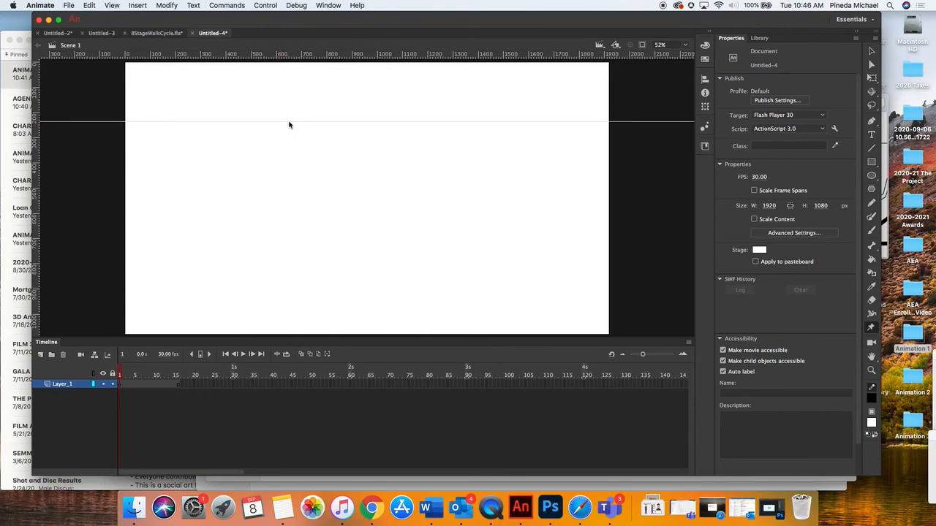
drag(297, 55, 319, 269)
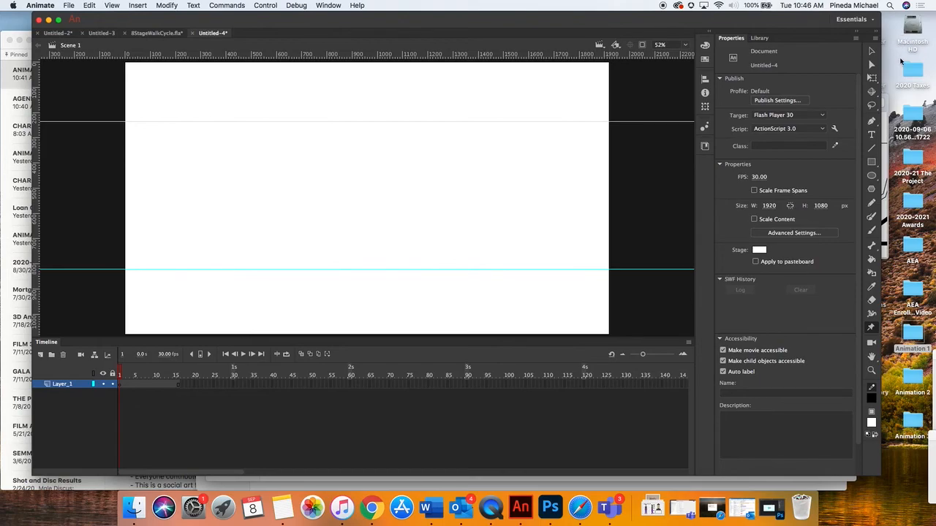
Examine the eight-pose walk cycle reference image in the Finder preview
click(887, 129)
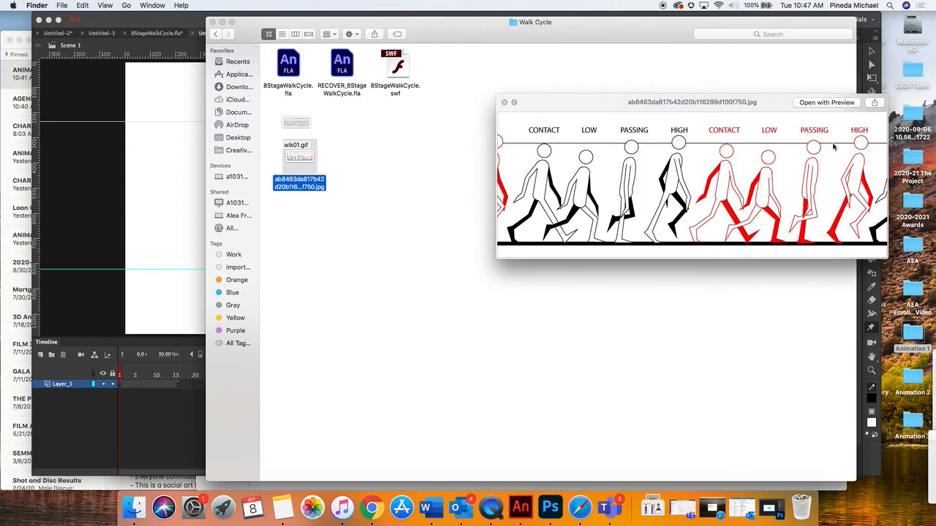
click(125, 182)
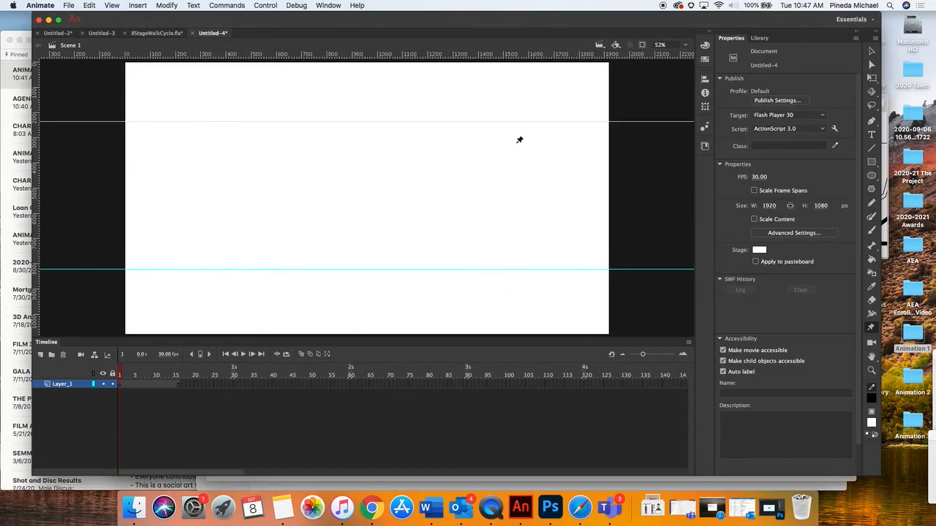
click(886, 154)
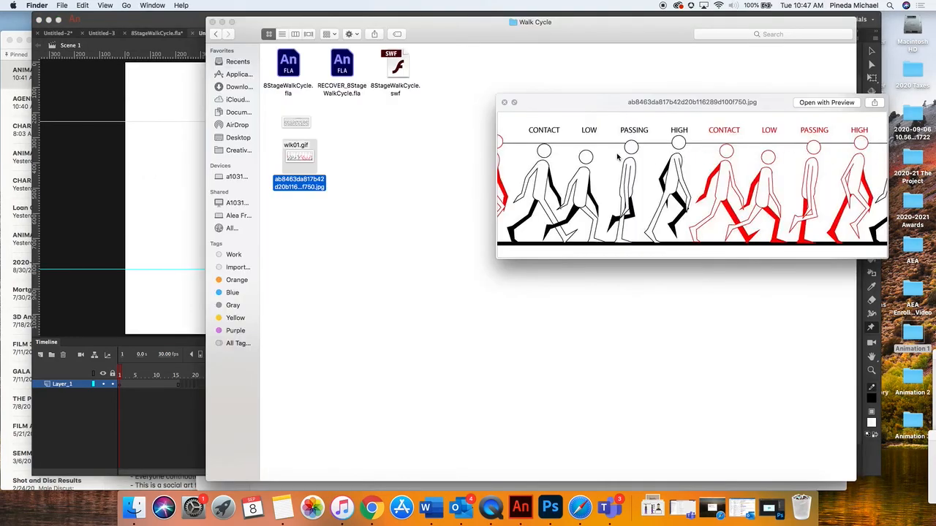
click(333, 194)
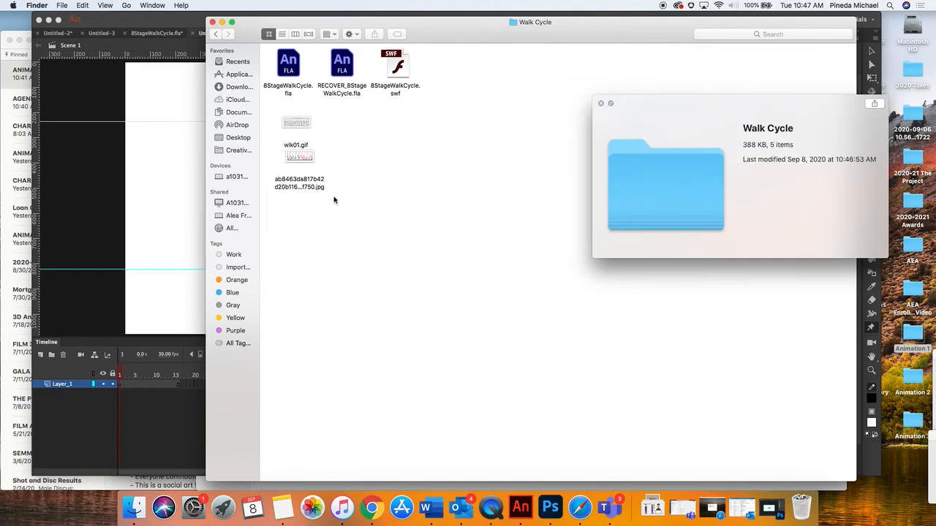
Switch back to Animate and add a new layer above Layer_1
click(167, 222)
click(71, 387)
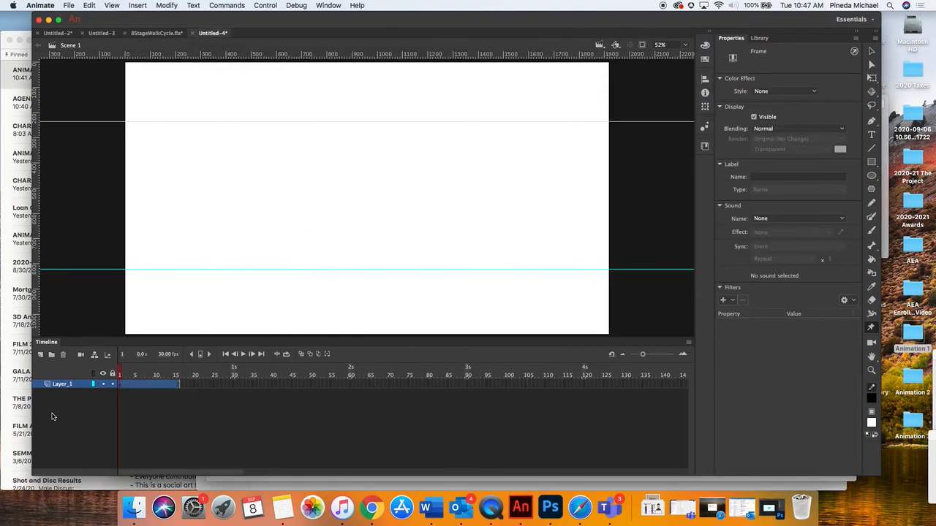
click(41, 356)
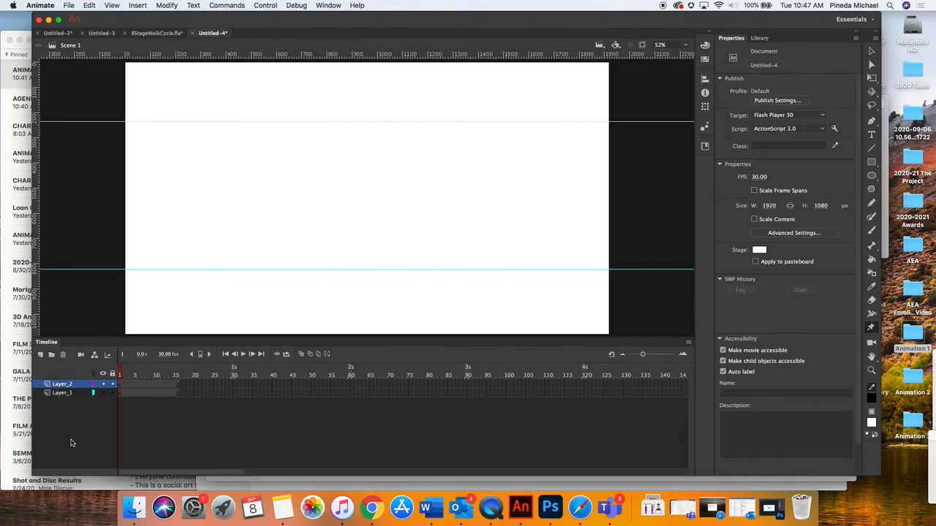
Switch to the Walk Cycle folder in Finder, close the file preview and move the window aside to uncover the stage
click(887, 143)
click(659, 23)
click(887, 146)
click(603, 97)
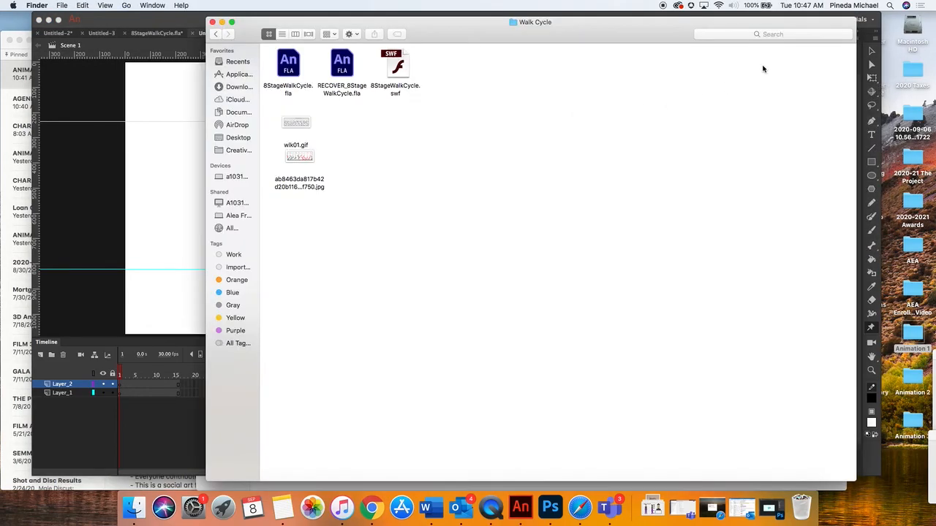
drag(334, 25, 662, 21)
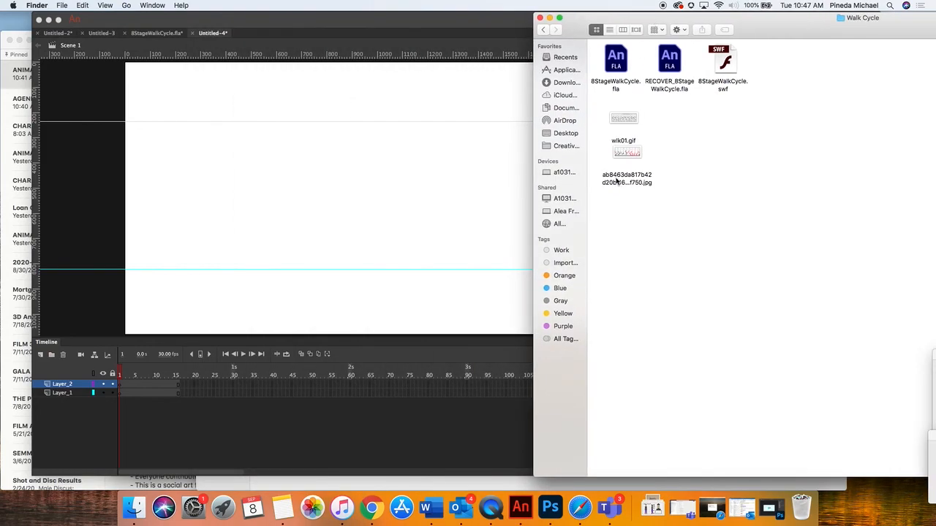
Preview the walk cycle reference ab8463da817b42d20b116289d100f750.jpg and place it on the stage in Layer_2
click(621, 159)
key(space)
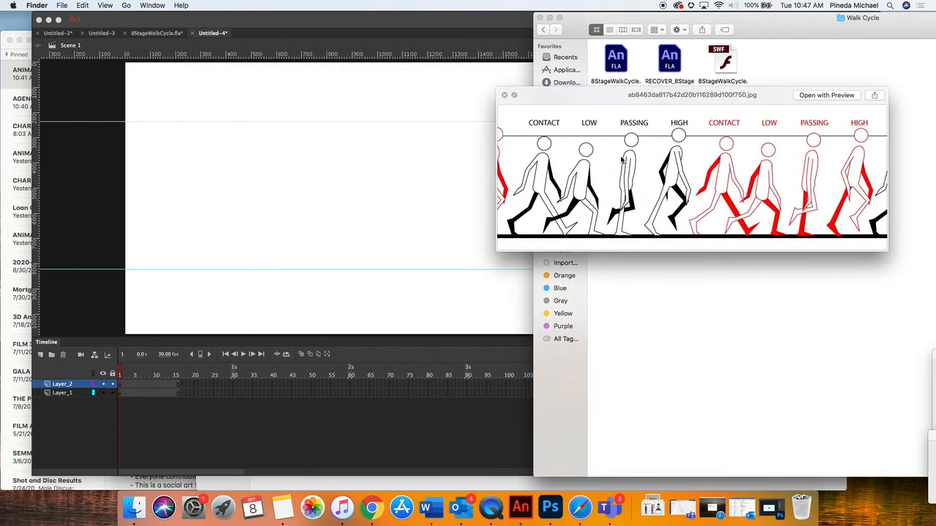
key(space)
key(space)
key(space)
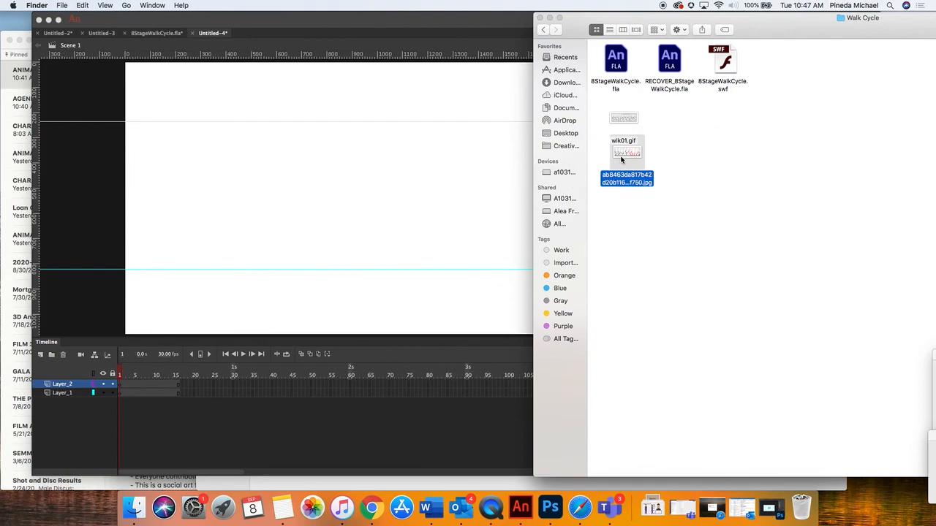
drag(630, 149, 290, 229)
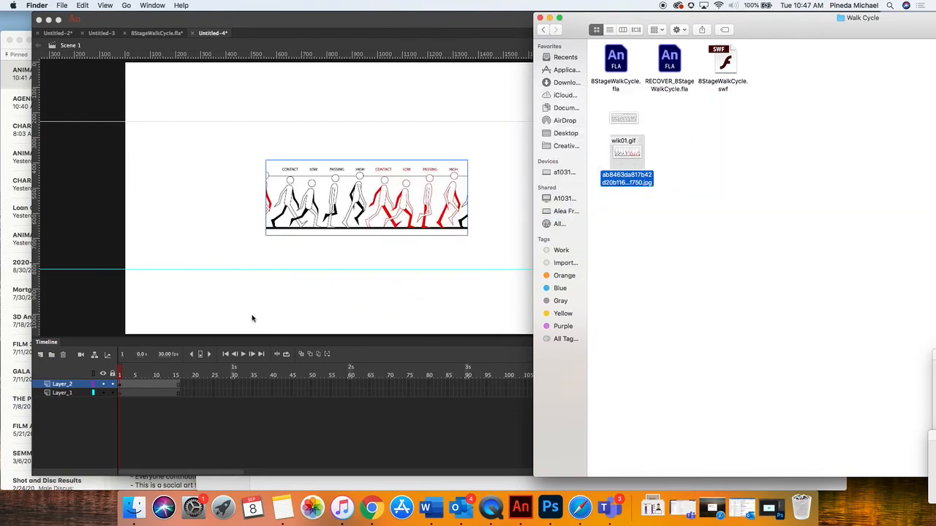
Switch back to Animate and scale the walk cycle reference image up to about 2249 × 843 px, placed near the top of the stage
click(305, 264)
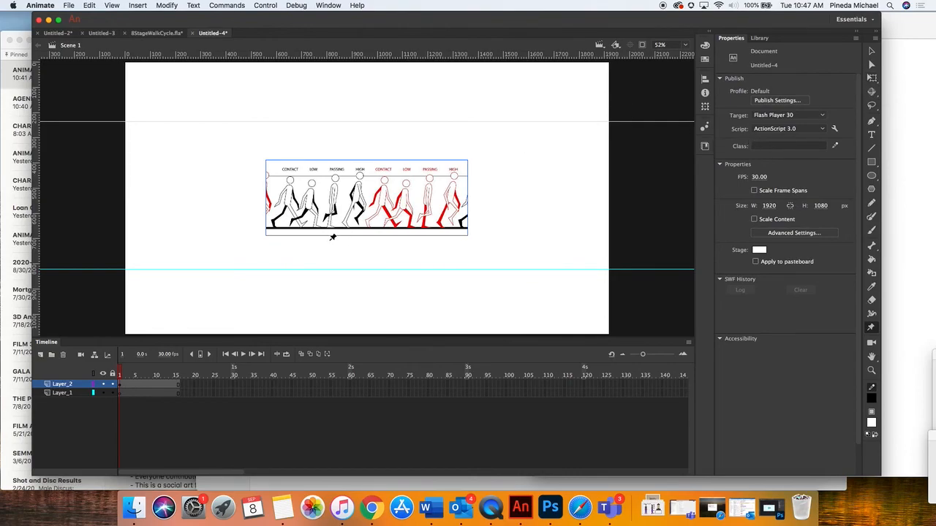
click(871, 50)
click(380, 223)
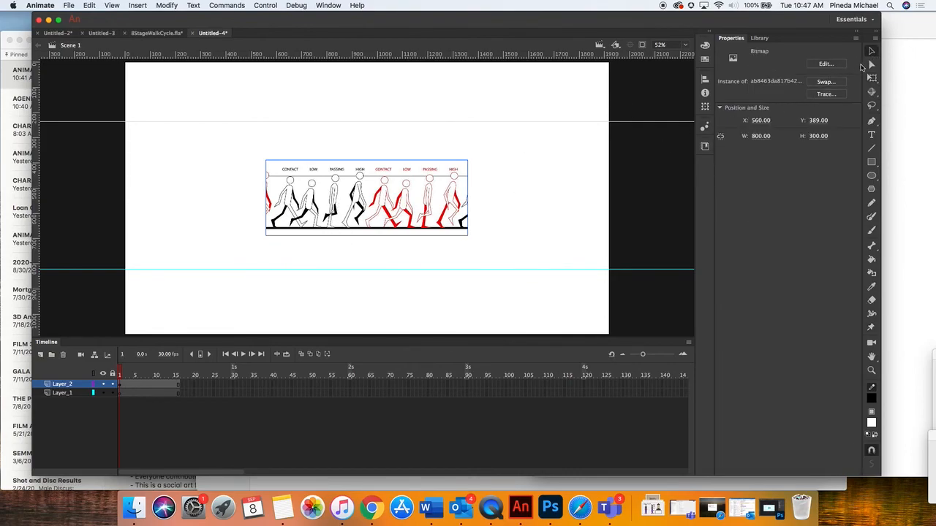
drag(373, 221, 392, 216)
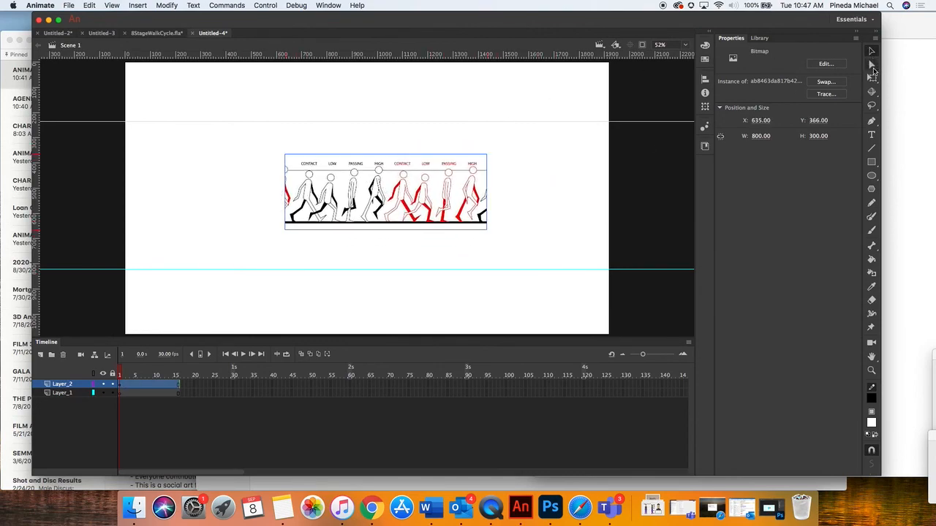
click(873, 78)
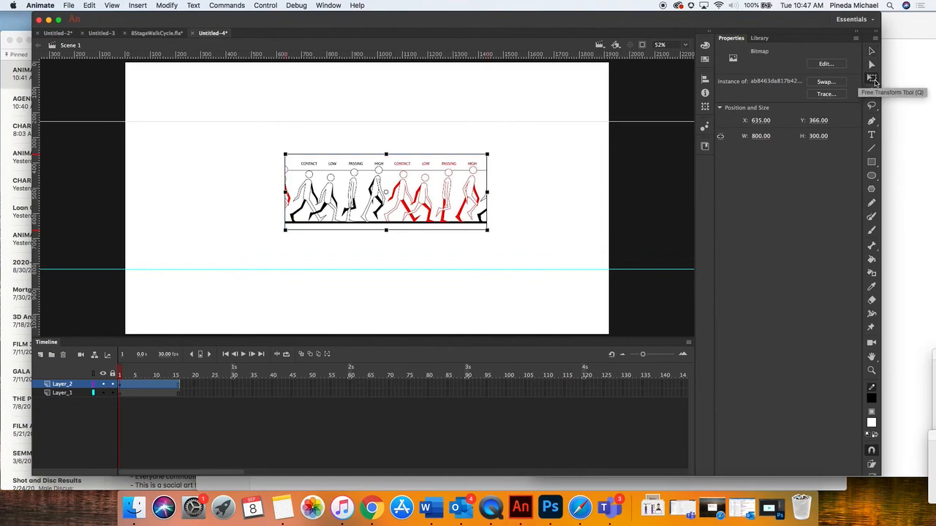
drag(487, 154, 671, 34)
drag(344, 154, 384, 143)
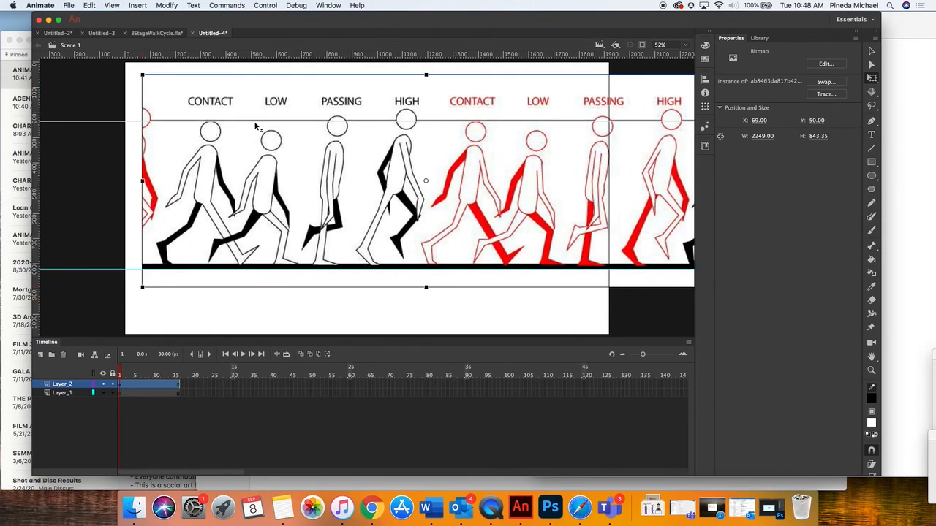
Enlarge the reference image to about 2307 × 865 px, align its ground line with the lower guide, and position it at about X 587, Y 50
drag(264, 145, 261, 144)
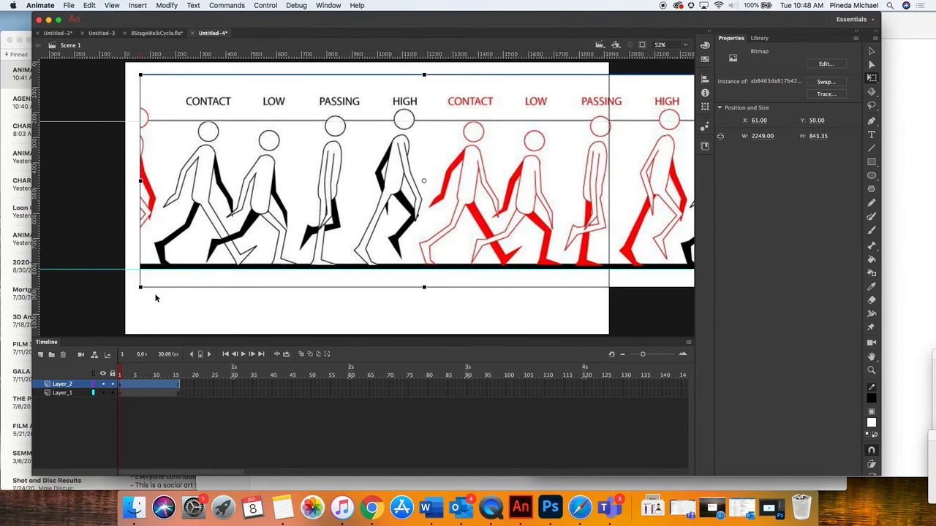
drag(141, 287, 136, 290)
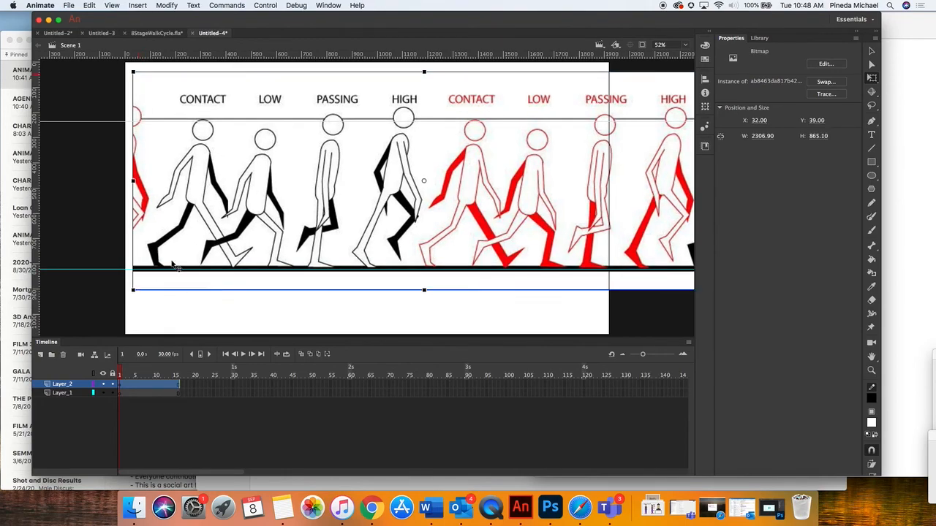
drag(227, 214, 235, 219)
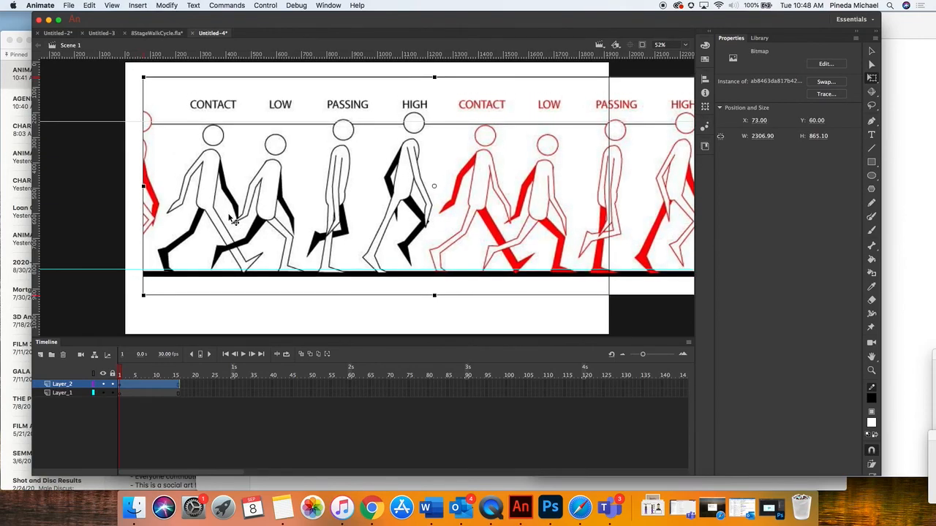
key(Up)
key(Up)
key(Up)
key(Up)
key(Up)
key(Up)
key(Up)
key(Up)
key(Up)
key(Up)
key(Up)
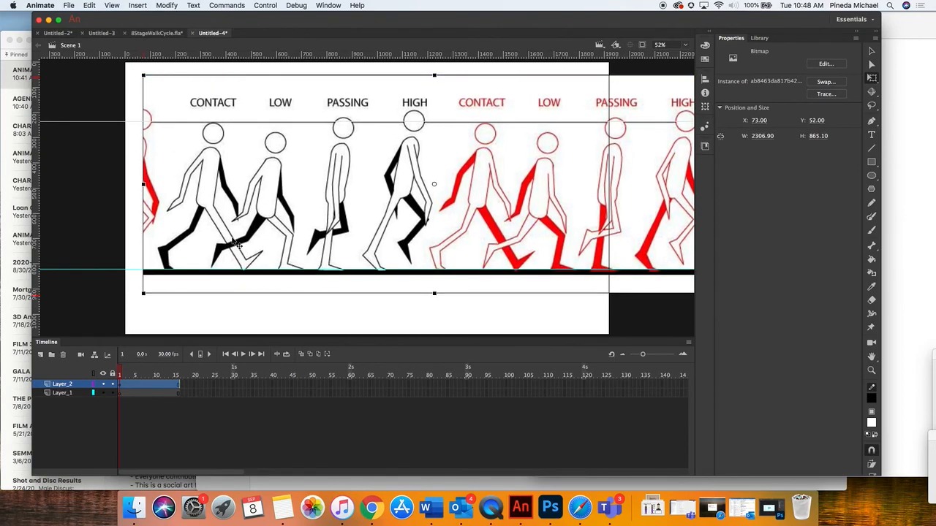
key(Down)
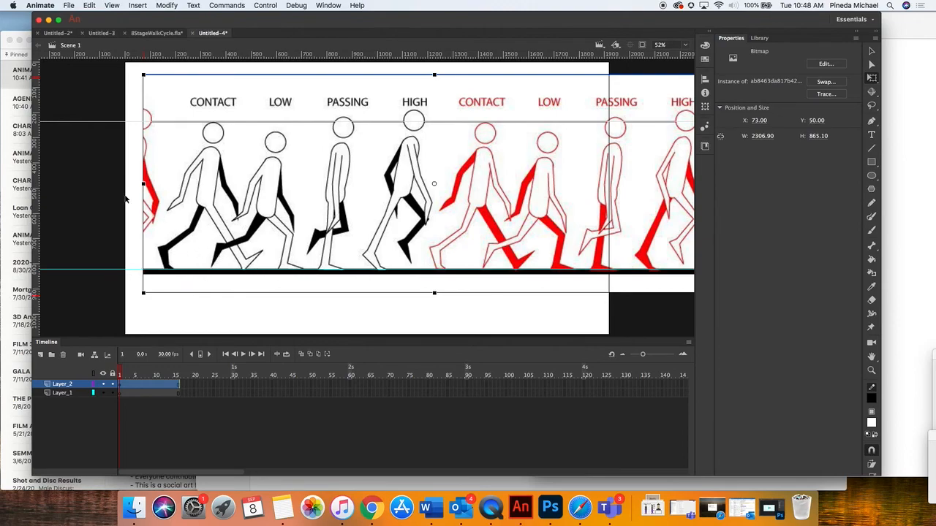
drag(203, 194, 332, 196)
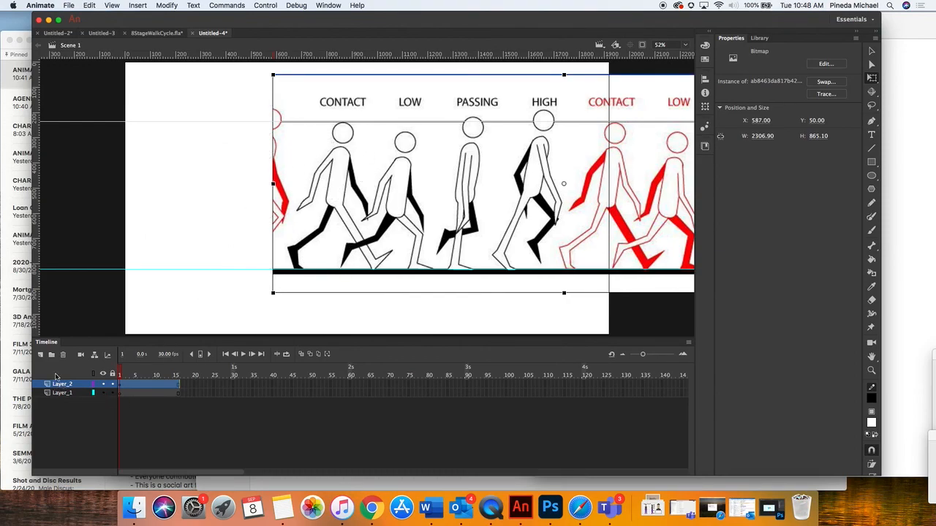
Add a new layer above Layer_2 and try one Paint Brush stroke on the empty stage beside the reference, undoing it
click(40, 356)
click(123, 385)
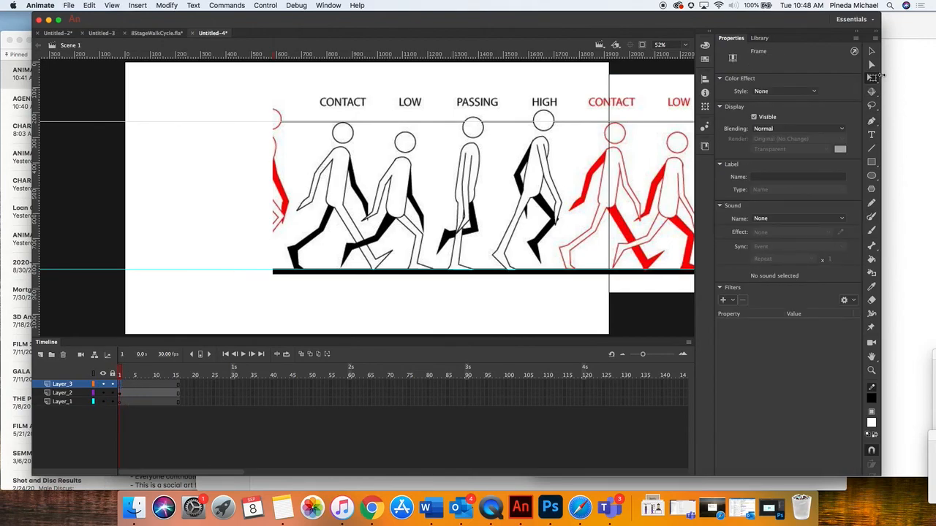
click(872, 217)
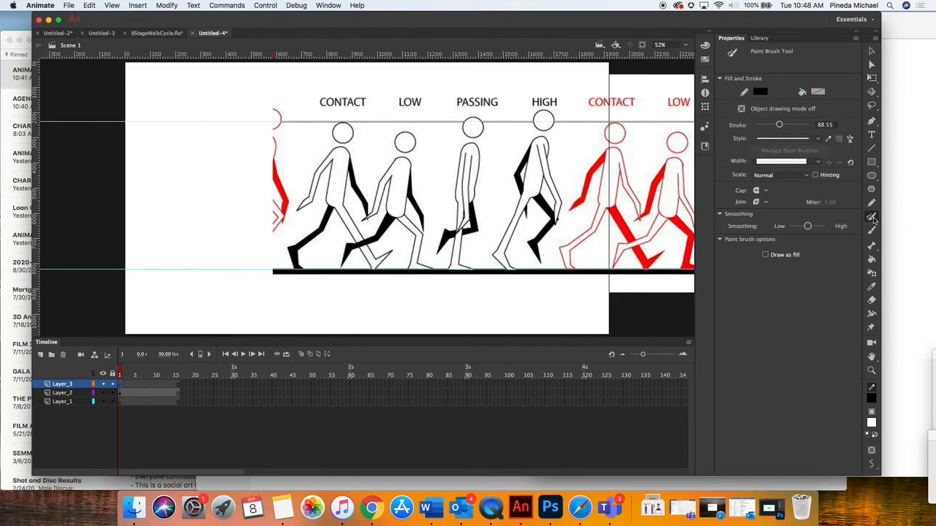
drag(209, 104, 199, 195)
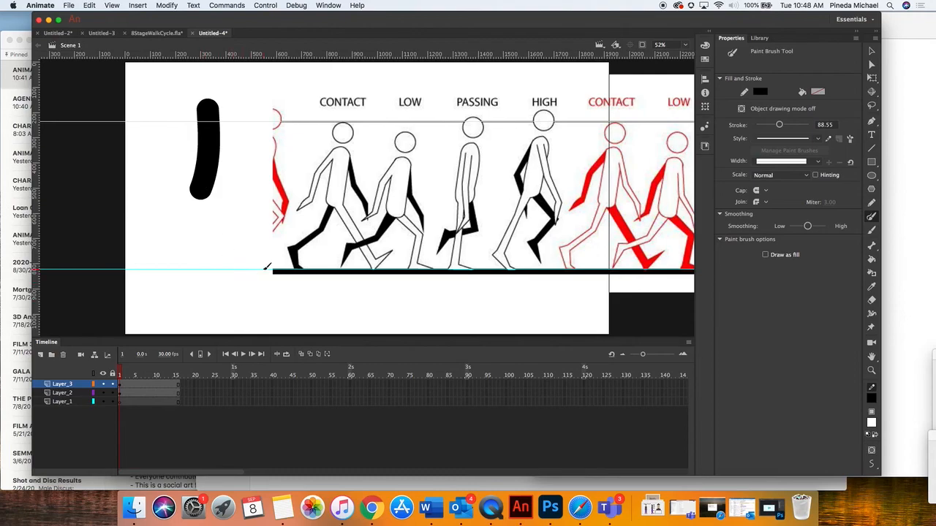
key(super+z)
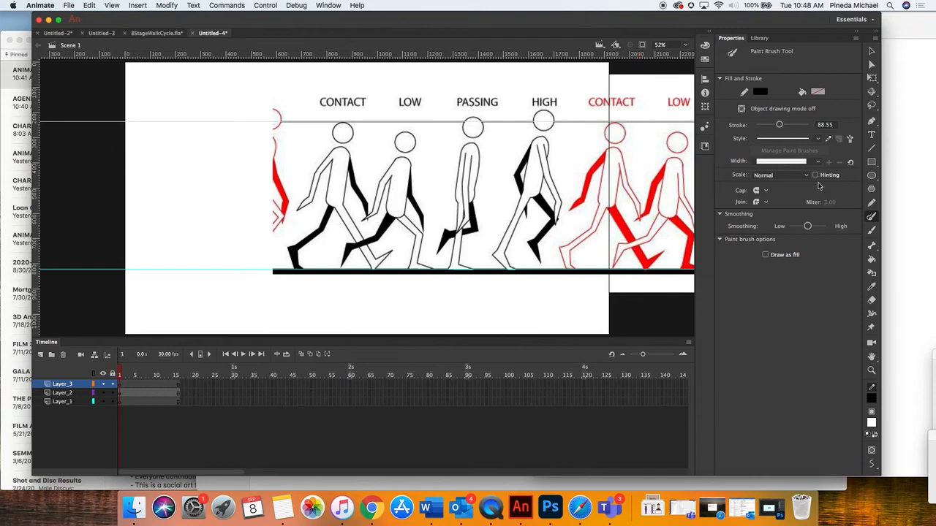
click(871, 175)
click(873, 205)
click(872, 231)
click(873, 261)
click(873, 274)
click(872, 248)
Set the Paint Brush stroke size to 7 and select the first frame of Layer_3
click(873, 219)
drag(779, 125, 758, 125)
mouse_move(215, 153)
mouse_down()
mouse_move(237, 144)
mouse_move(223, 138)
mouse_up()
key(super+z)
click(833, 125)
text(8)
key(Return)
click(121, 385)
mouse_move(121, 375)
mouse_down()
mouse_move(165, 373)
mouse_move(131, 374)
mouse_up()
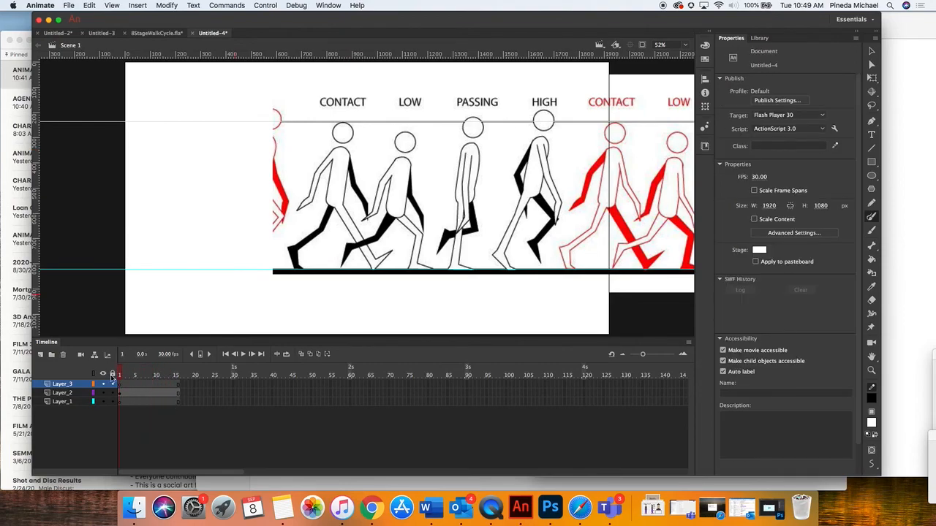
click(120, 385)
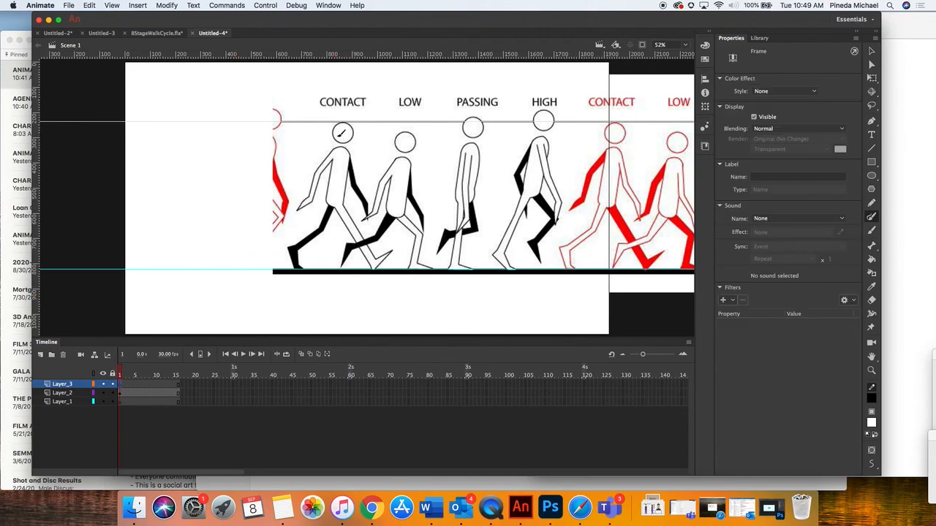
Toggle the visibility of Layer_2 off and on to check which artwork it holds
click(103, 393)
click(103, 394)
click(103, 394)
click(103, 394)
click(103, 394)
click(103, 394)
click(103, 395)
click(103, 394)
Rename Layer_2 as Template and Layer_3 as Walk_Cycle
double_click(64, 393)
text(Template)
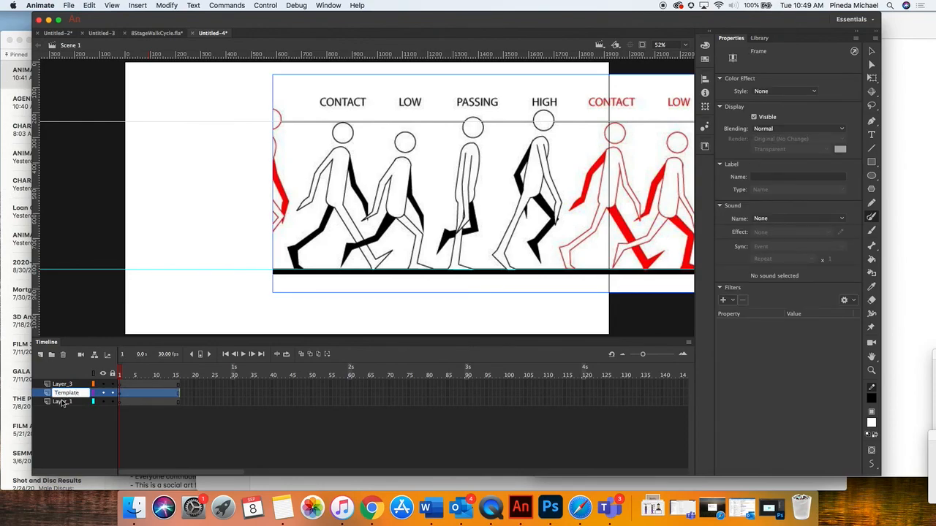
click(71, 403)
click(72, 395)
click(73, 386)
double_click(69, 386)
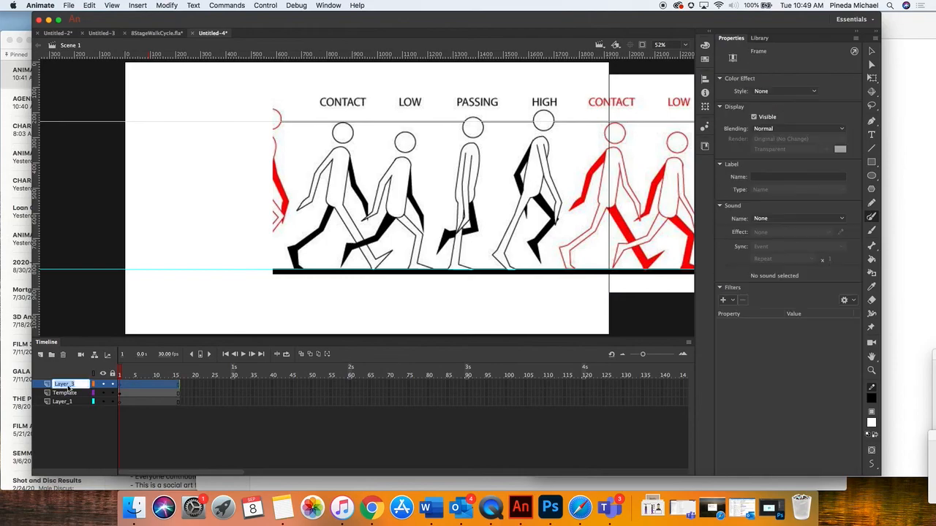
text(Walk_Cycle)
Trace the first black CONTACT pose as a stick figure on frame 1 of the Walk_Cycle layer, with head, torso, arms and legs
click(121, 385)
click(508, 282)
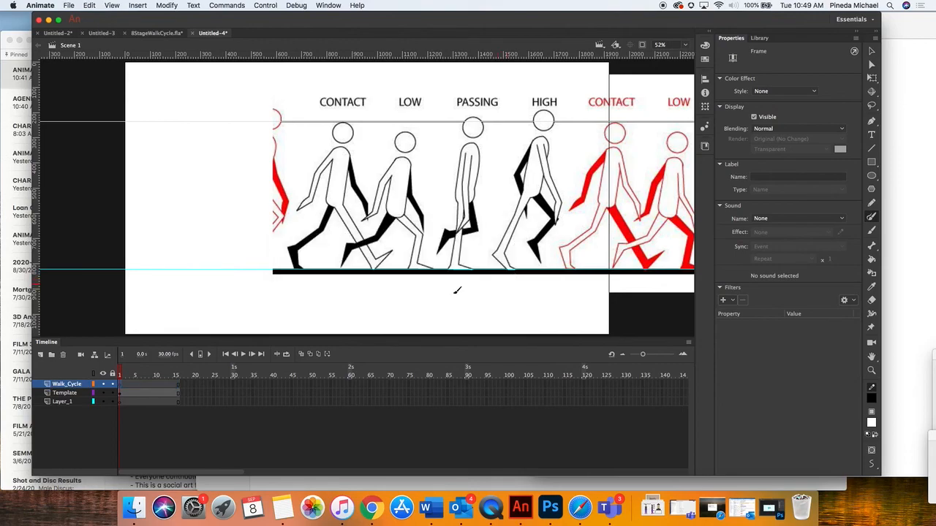
click(121, 375)
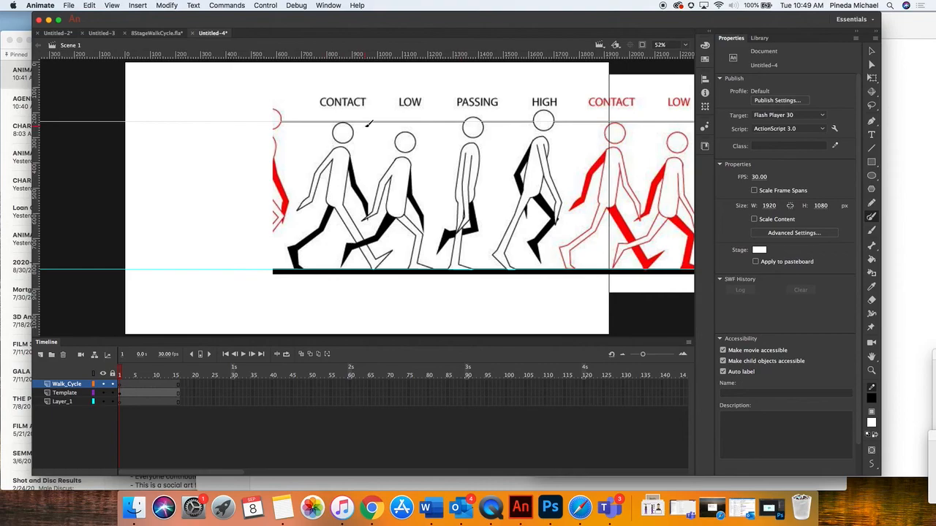
mouse_move(358, 122)
mouse_down()
mouse_move(339, 115)
mouse_move(330, 133)
mouse_move(345, 143)
mouse_move(357, 124)
mouse_up()
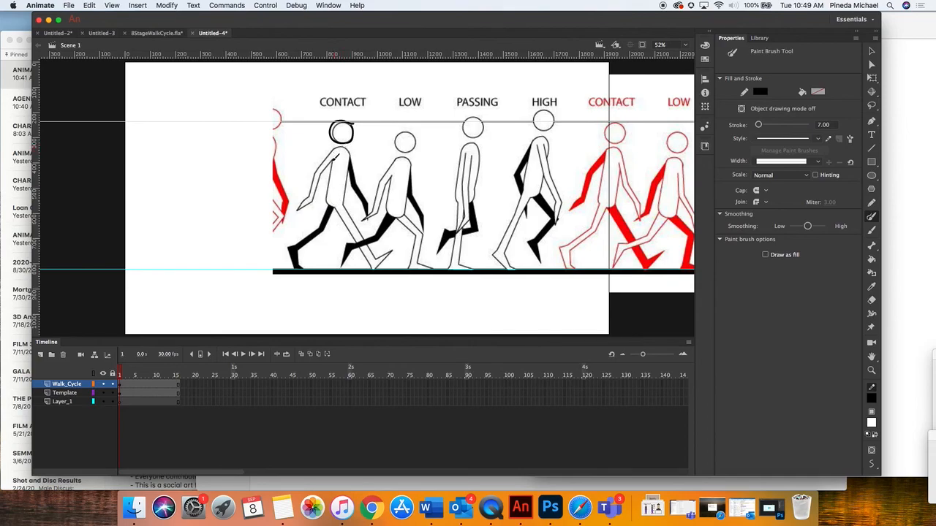
drag(343, 149, 333, 196)
mouse_move(339, 199)
mouse_down()
mouse_move(374, 266)
mouse_move(394, 250)
mouse_up()
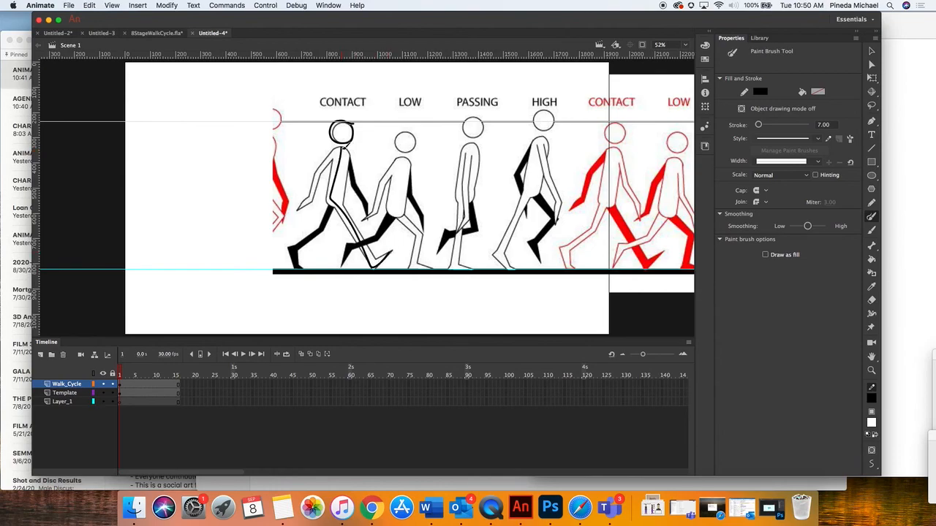
drag(338, 149, 297, 209)
Hide the Template layer to check the traced contact pose on its own, and show the layer again
click(104, 393)
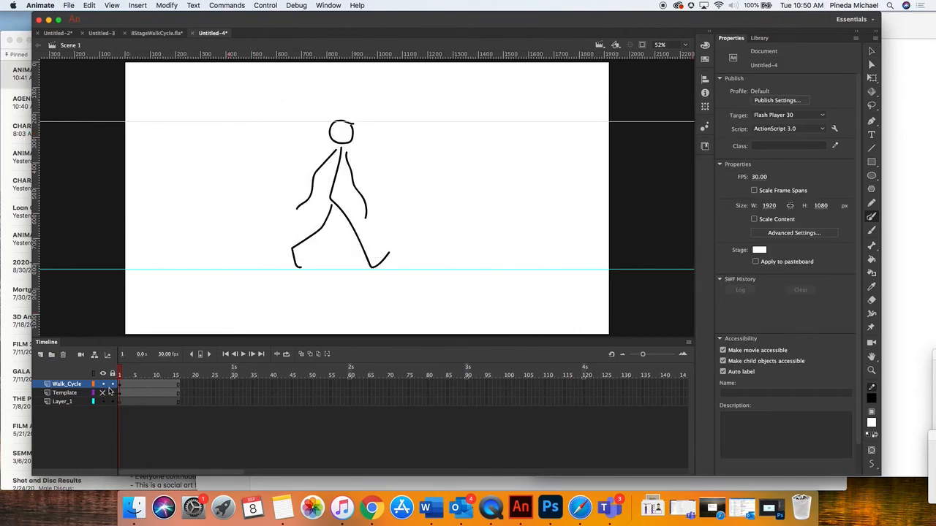
click(103, 394)
click(103, 393)
click(103, 393)
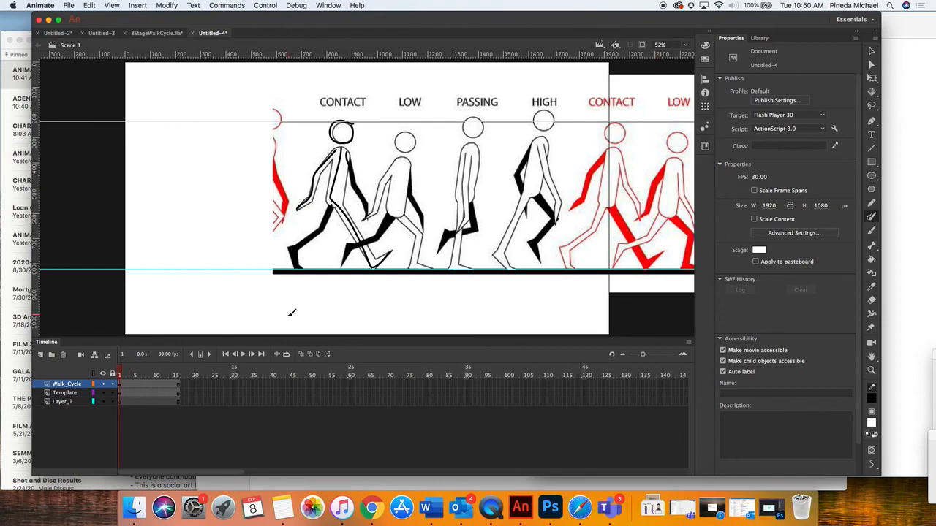
Move the Template image to about X 342, Y 50 so the black LOW pose sits under the traced figure
click(65, 394)
click(871, 51)
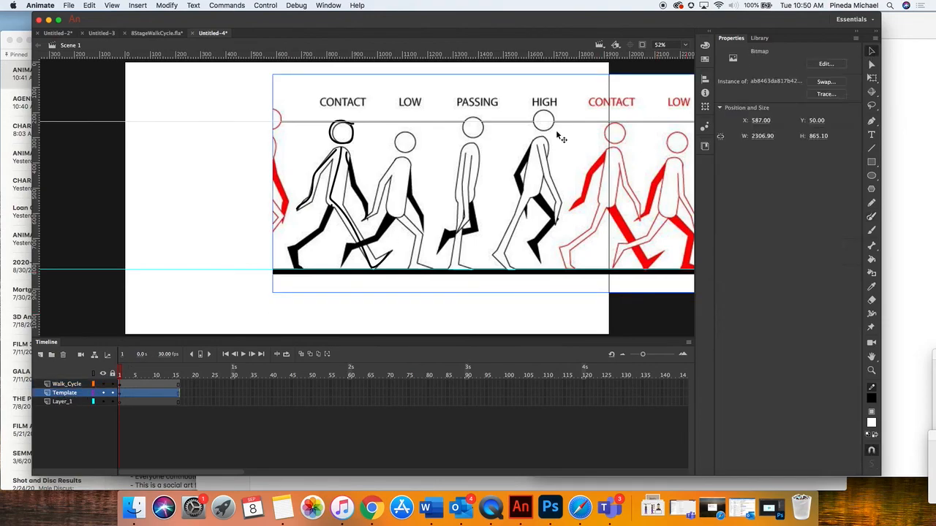
drag(457, 166, 400, 168)
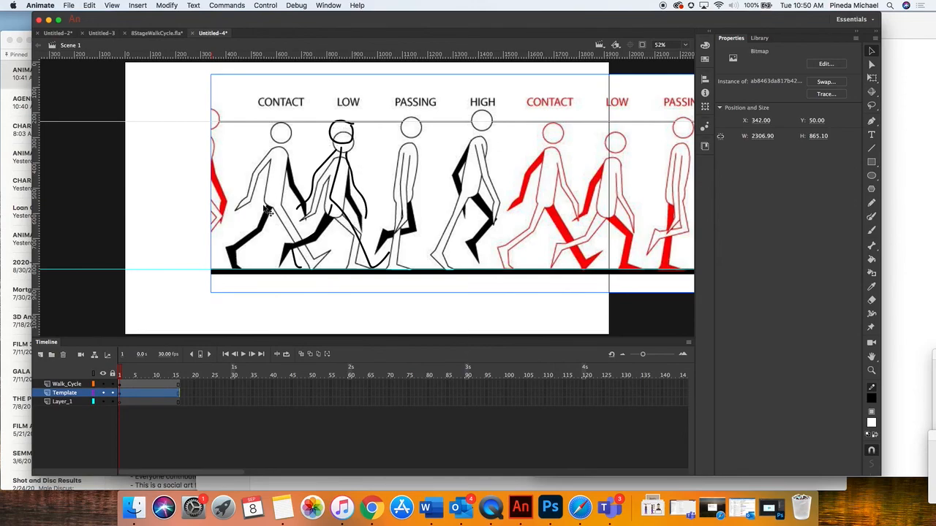
Insert a blank keyframe at frame 3 of the Walk_Cycle layer
click(124, 385)
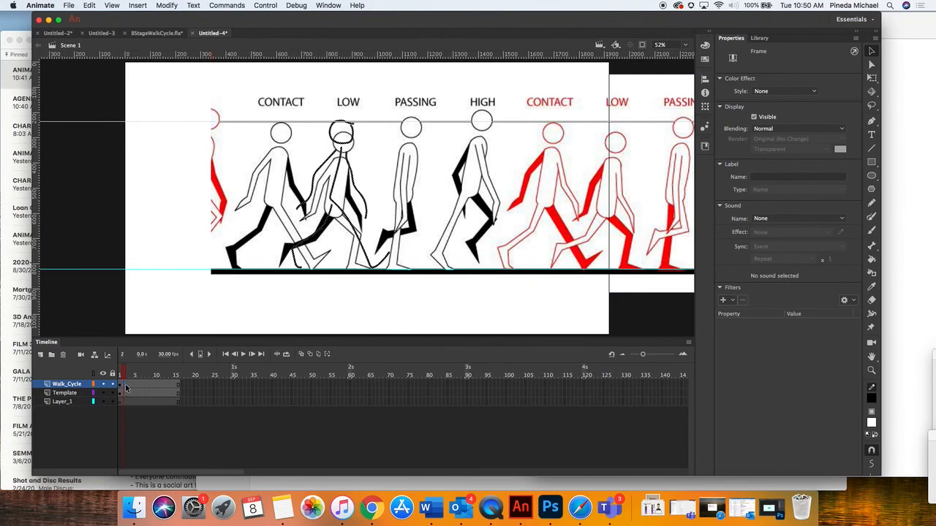
key(.)
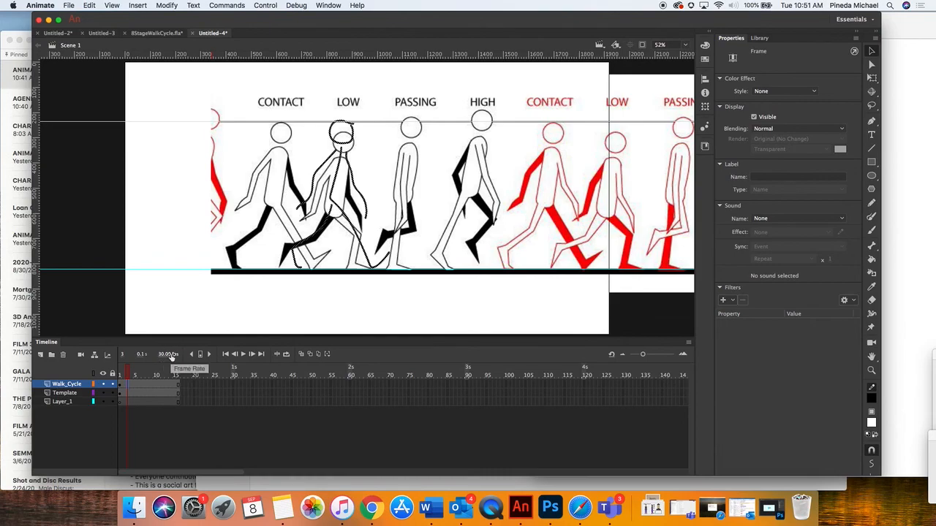
click(125, 391)
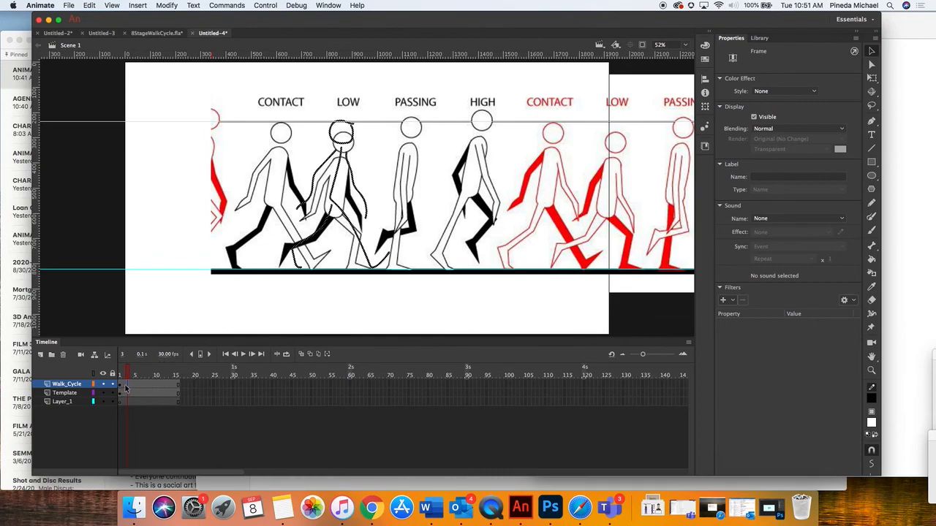
click(128, 391)
click(128, 384)
click(142, 6)
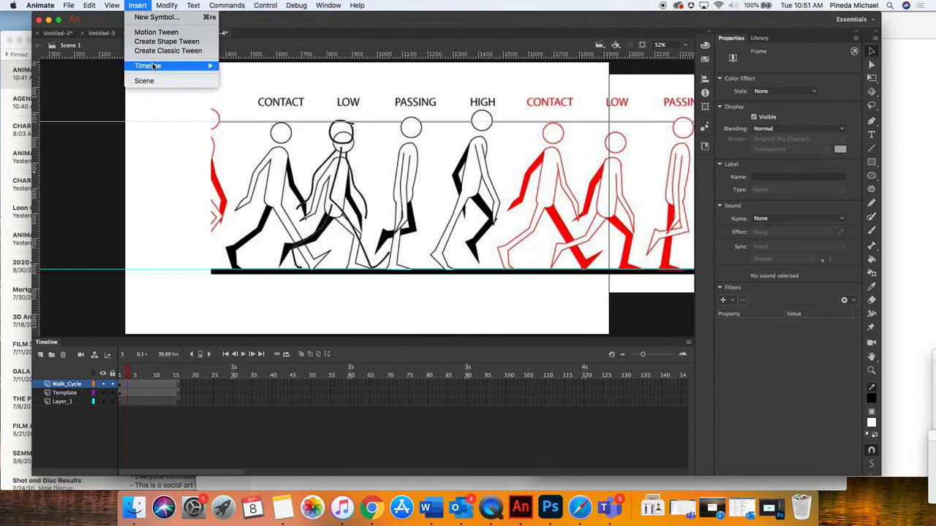
mouse_move(199, 65)
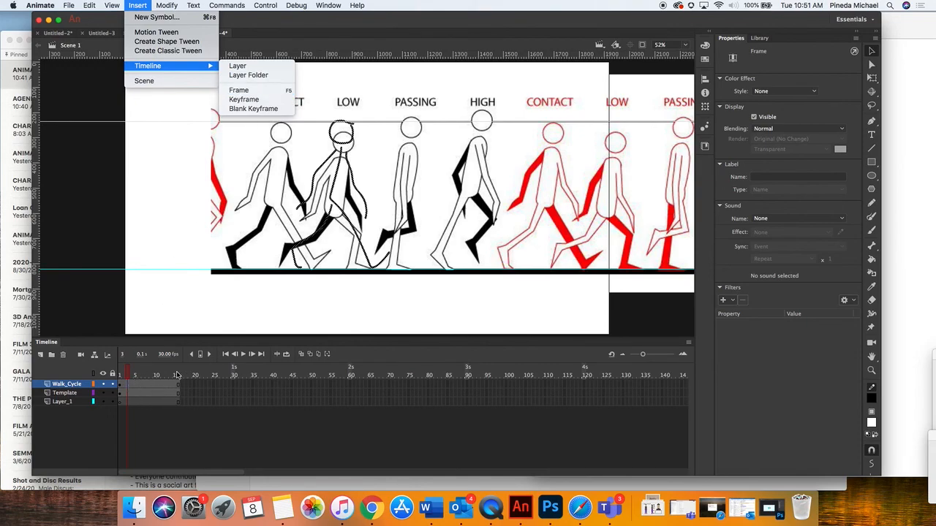
click(249, 109)
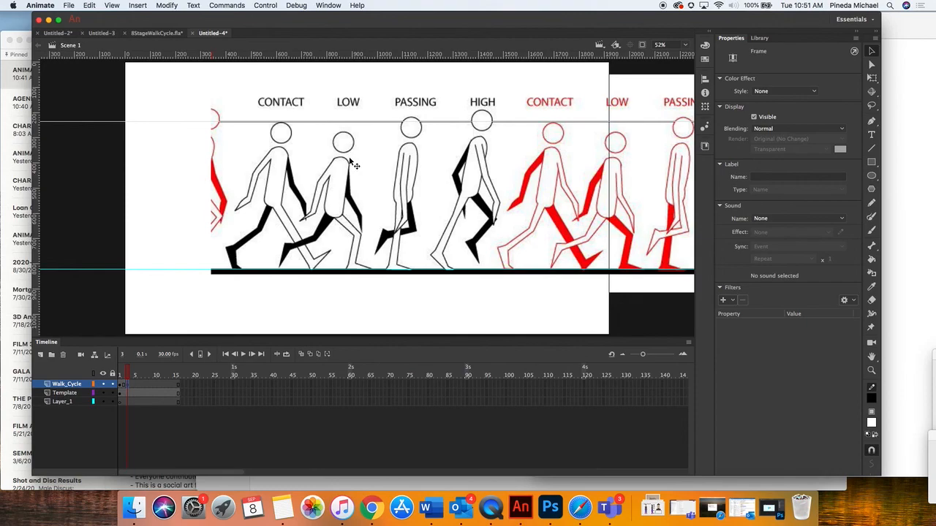
Step through frames 1 to 3 to compare the traced pose with the blank keyframe
click(121, 373)
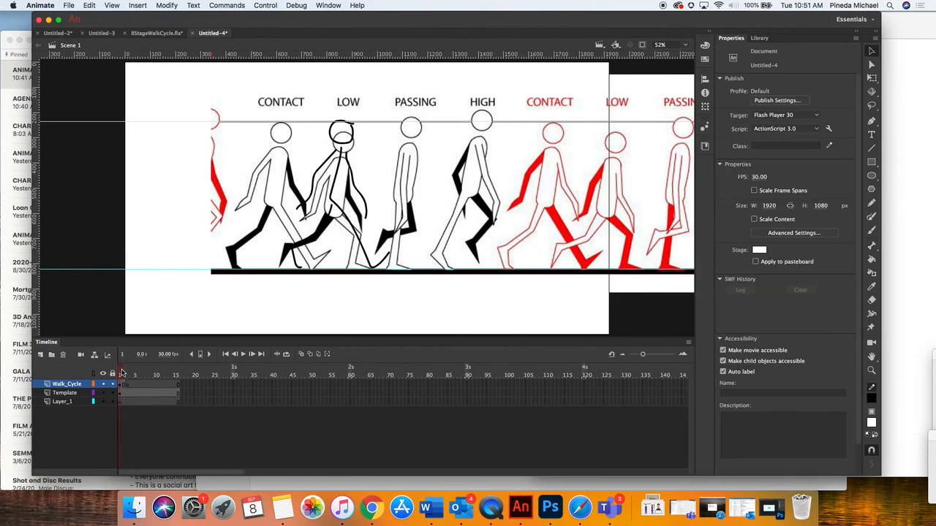
click(124, 373)
click(127, 373)
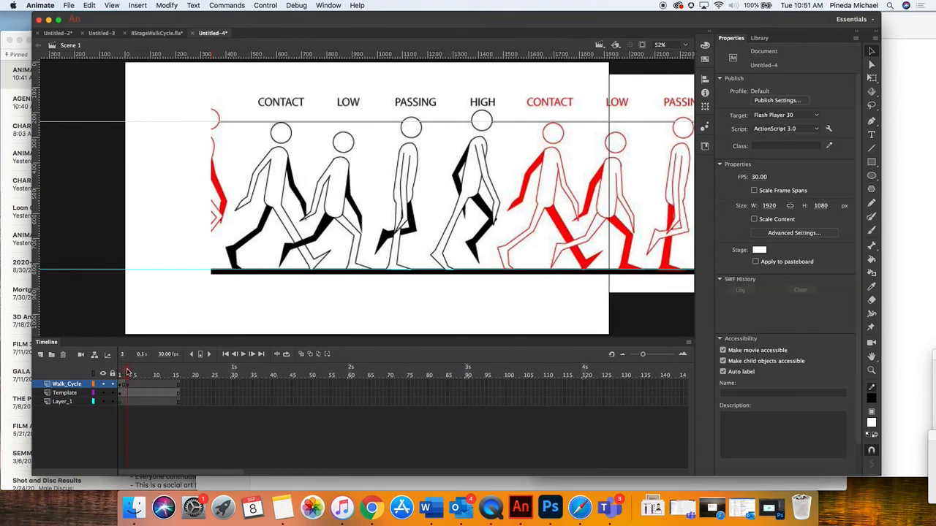
Turn on onion skinning at frame 3 to compare the contact pose with the black LOW pose, and turn it off again
drag(127, 373, 128, 372)
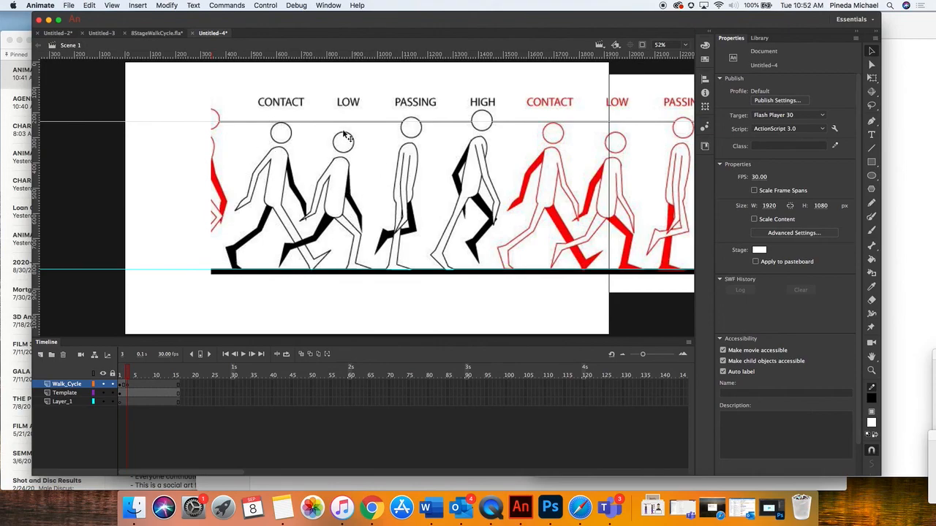
click(301, 355)
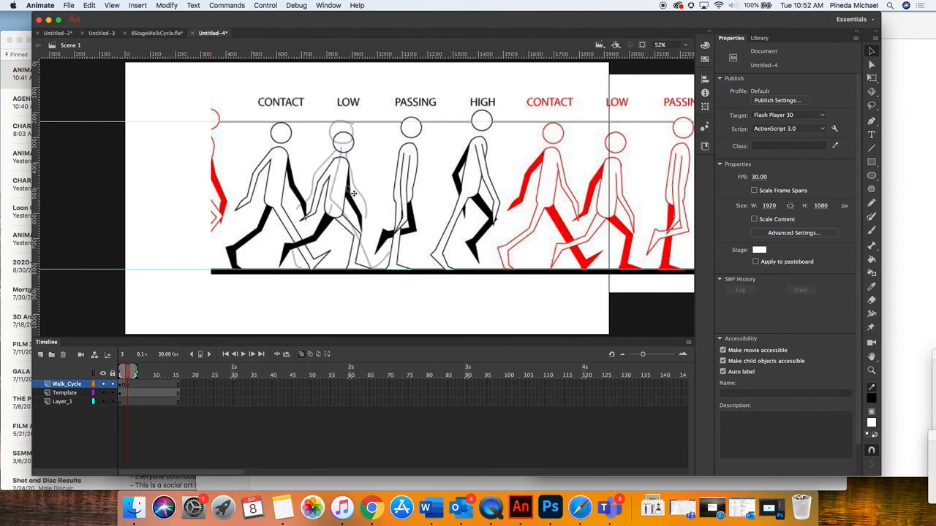
mouse_move(136, 372)
mouse_down()
mouse_move(165, 372)
mouse_move(139, 372)
mouse_up()
click(301, 354)
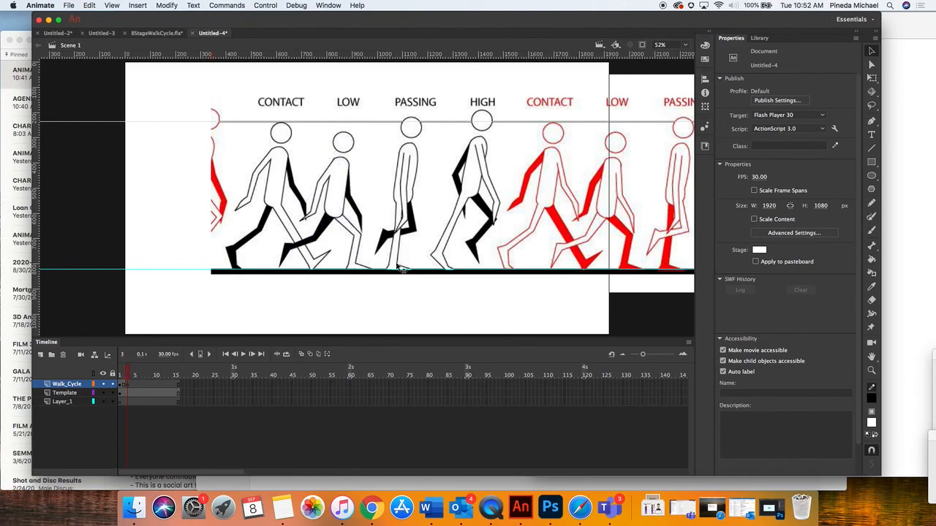
Trace the black LOW pose's head, body, legs and arms with the Paint Brush on frame 3 of the Walk_Cycle layer
click(872, 217)
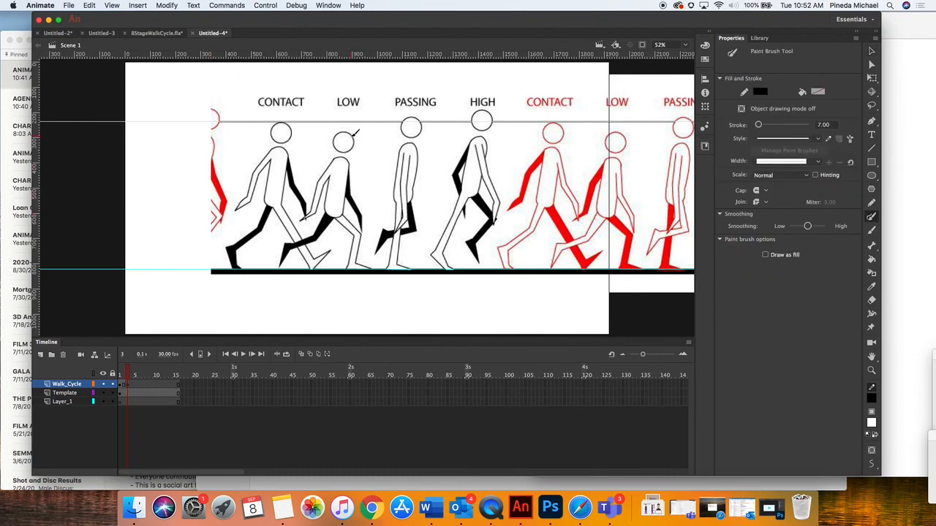
click(132, 375)
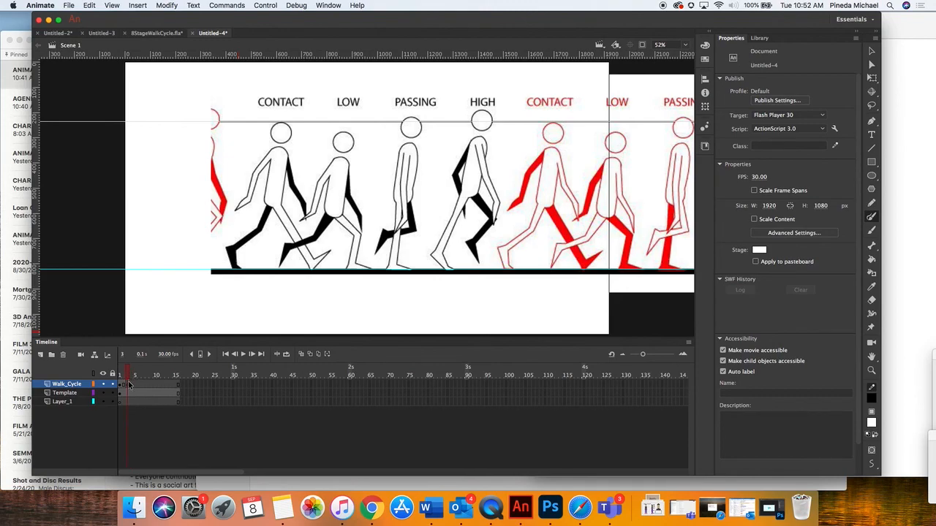
click(129, 384)
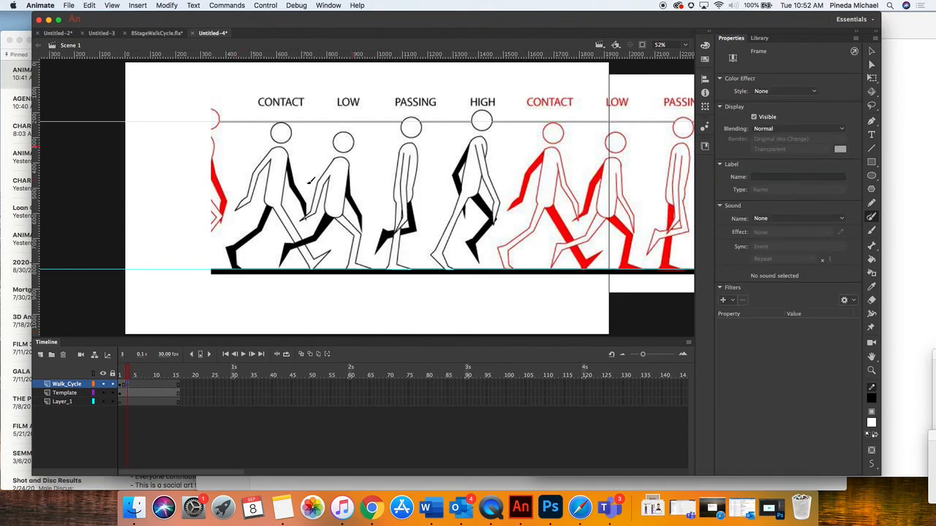
click(73, 385)
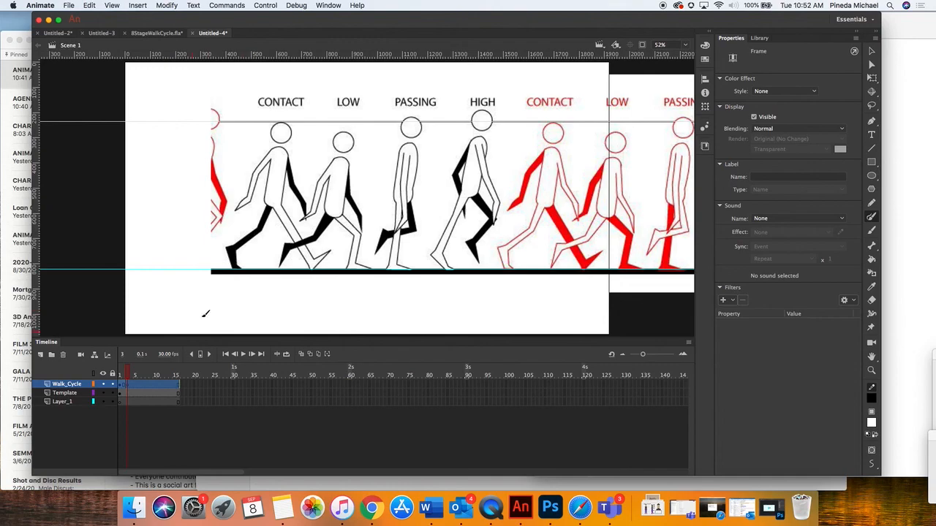
mouse_move(357, 135)
mouse_down()
mouse_move(346, 127)
mouse_move(332, 138)
mouse_move(341, 153)
mouse_move(361, 144)
mouse_move(356, 135)
mouse_move(334, 198)
mouse_move(357, 228)
mouse_move(352, 265)
mouse_move(372, 269)
mouse_up()
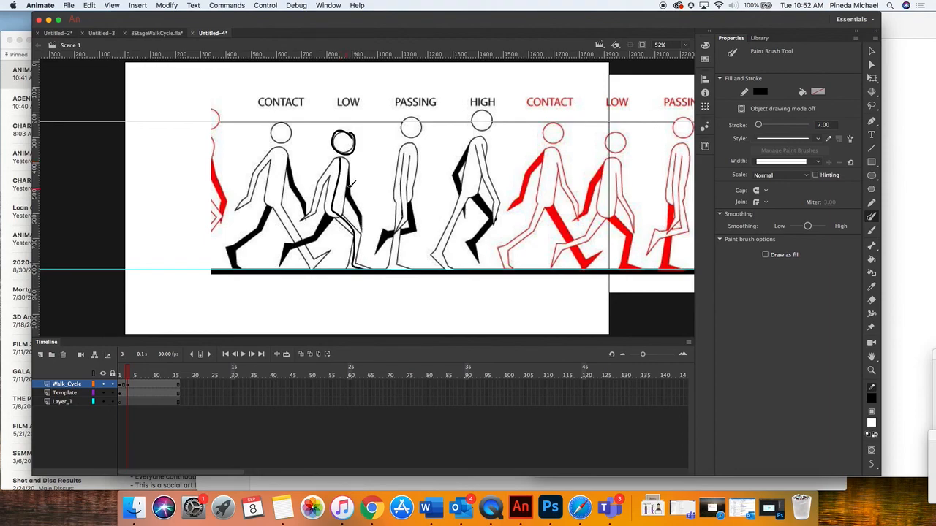
mouse_move(350, 163)
mouse_down()
mouse_move(349, 205)
mouse_move(369, 227)
mouse_up()
drag(337, 158, 301, 219)
Insert a blank keyframe at frame 5 of the Walk_Cycle layer
click(135, 388)
drag(135, 388, 137, 390)
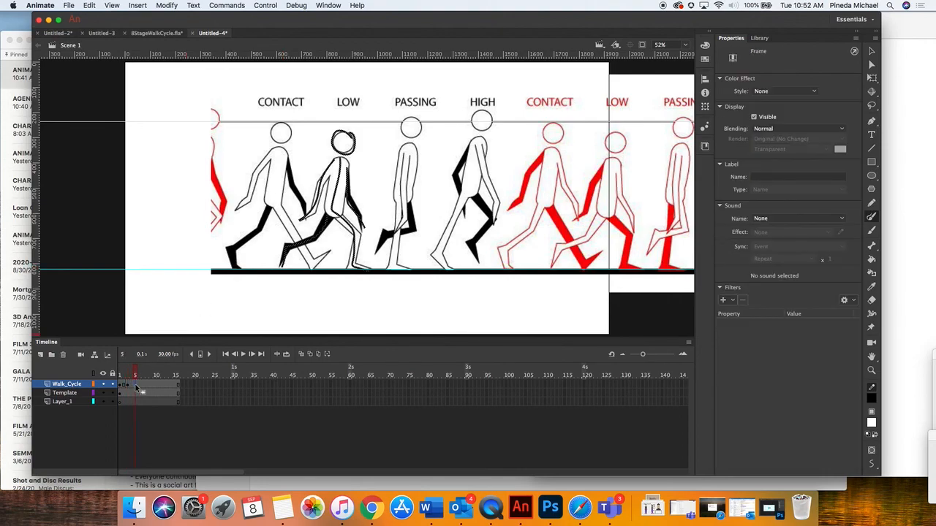
click(138, 5)
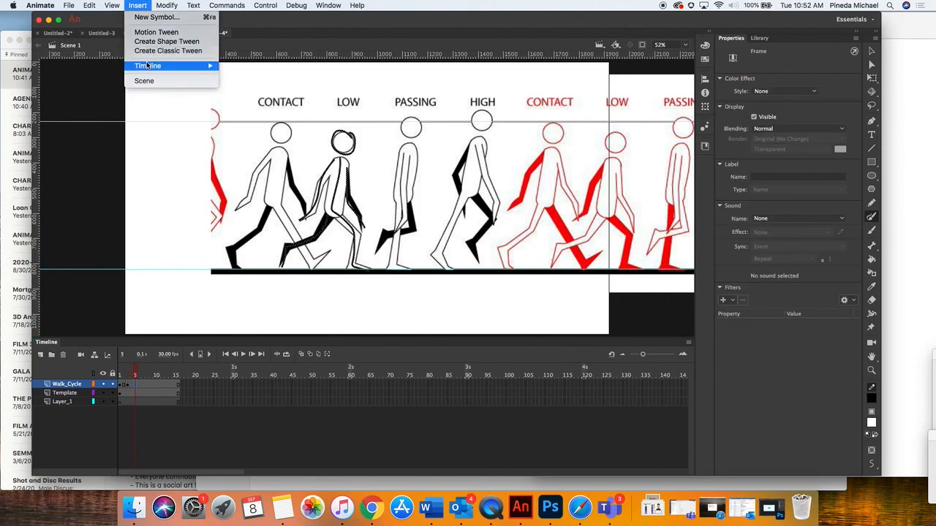
mouse_move(183, 66)
click(253, 108)
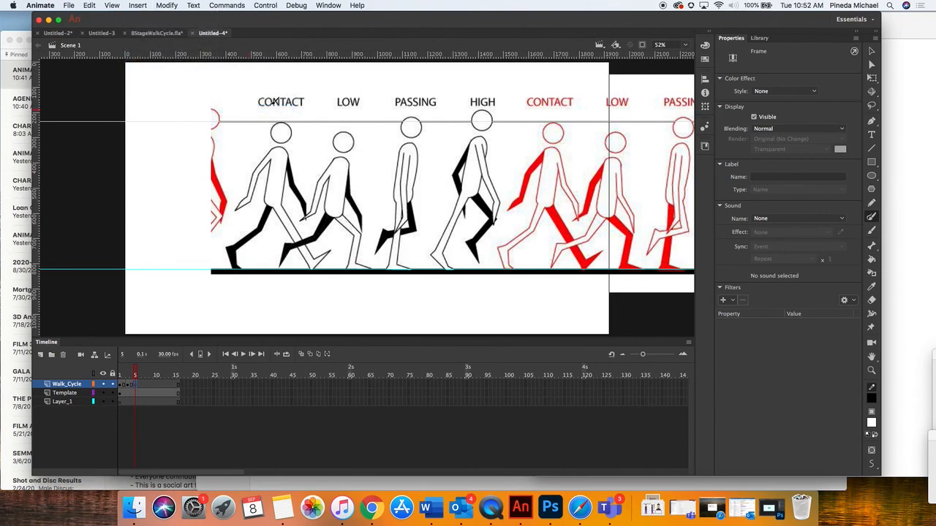
Move the Template image to about X 73, Y 50 so the black PASSING pose sits where the LOW figure was traced
click(872, 77)
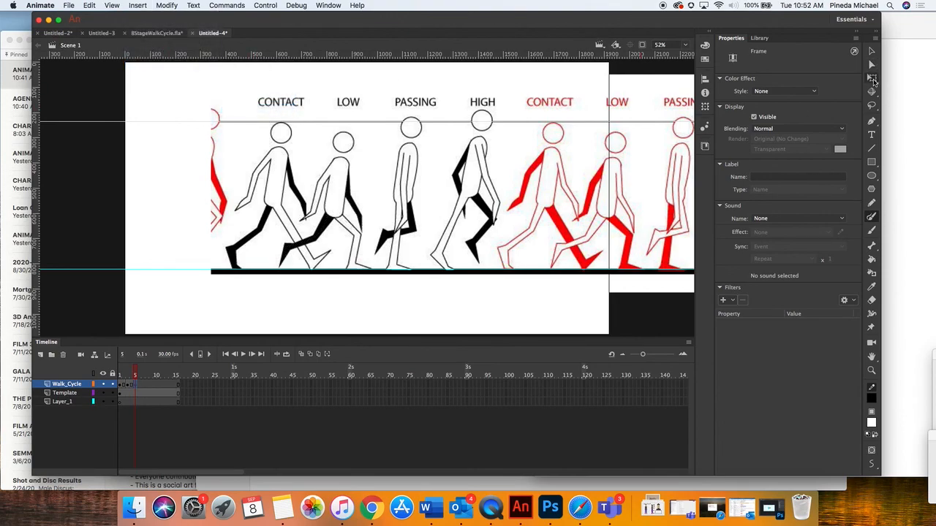
click(67, 395)
drag(419, 183, 358, 186)
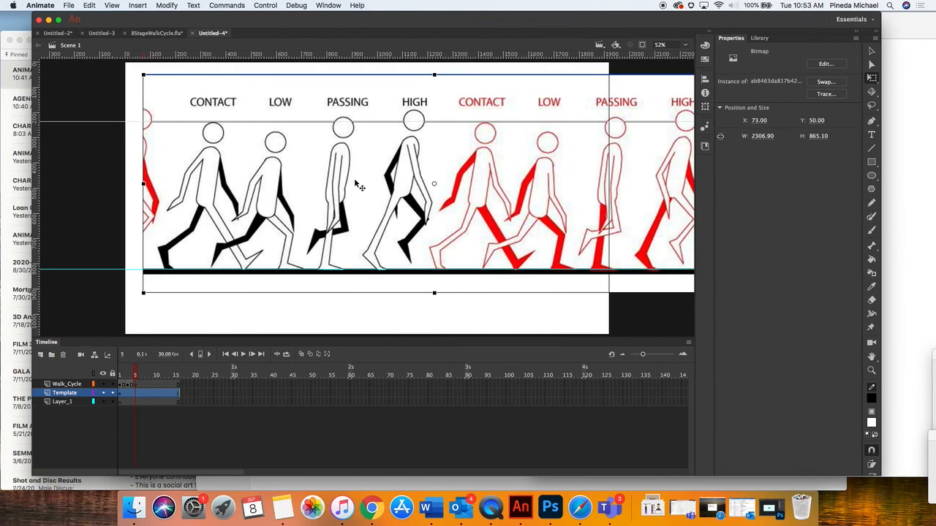
mouse_move(136, 373)
mouse_down()
mouse_move(115, 373)
mouse_move(135, 376)
mouse_up()
Trace the black PASSING pose with the Paint Brush on frame 5 of the Walk_Cycle layer
click(135, 385)
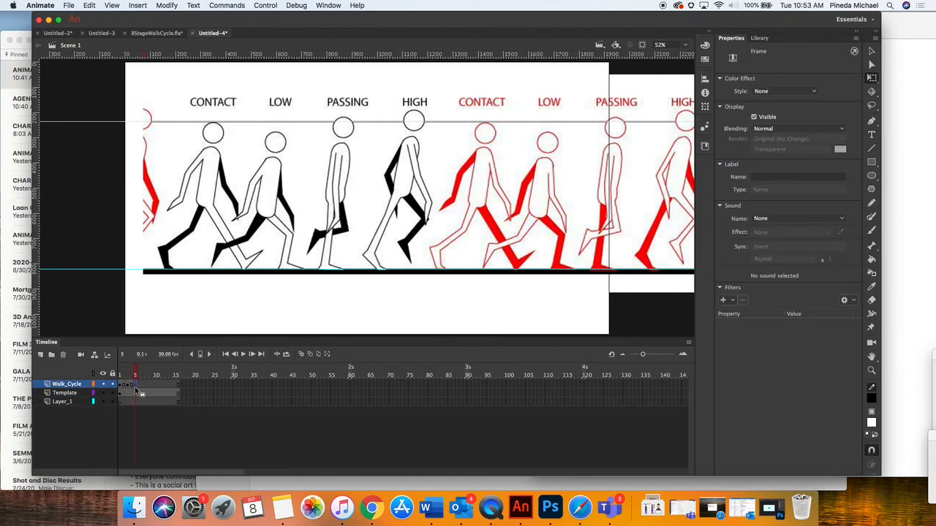
click(871, 216)
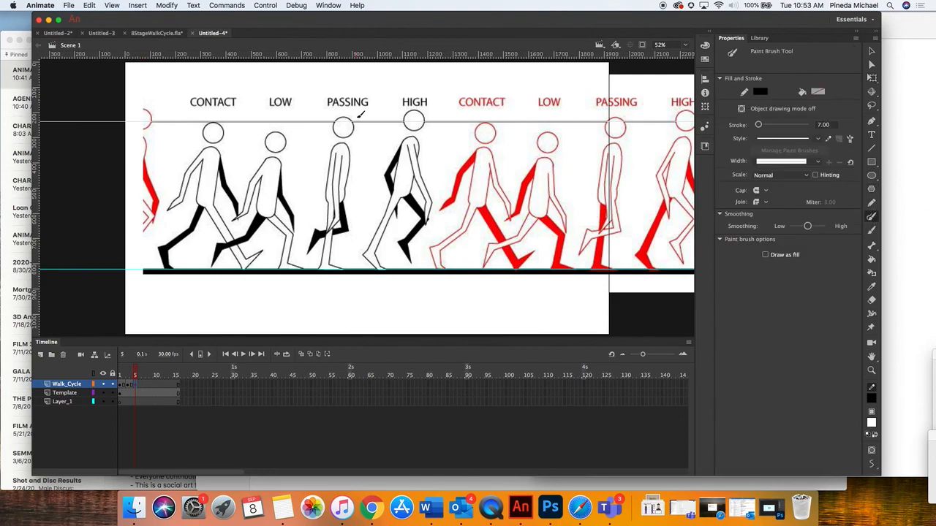
mouse_move(356, 117)
mouse_down()
mouse_move(337, 114)
mouse_move(335, 130)
mouse_move(358, 134)
mouse_move(363, 118)
mouse_move(350, 112)
mouse_move(329, 225)
mouse_up()
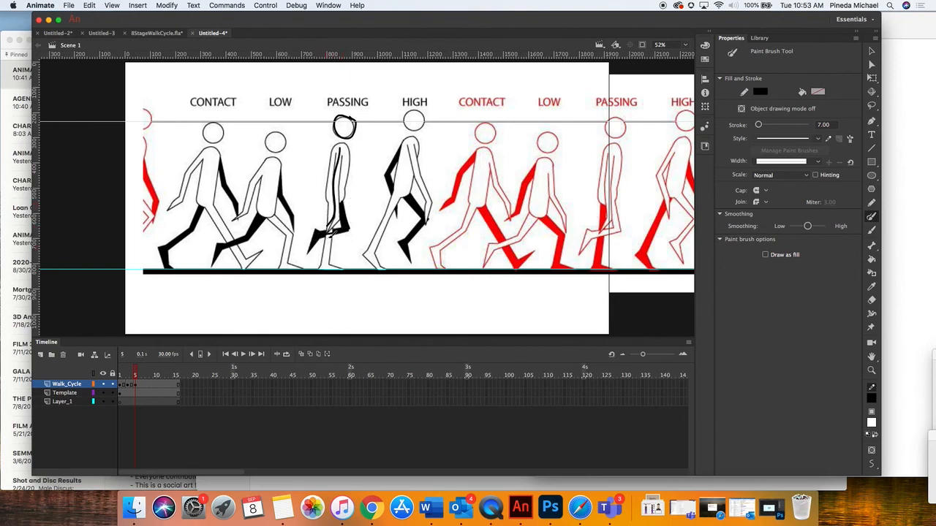
mouse_move(336, 225)
mouse_down()
mouse_move(327, 269)
mouse_move(345, 270)
mouse_up()
Insert a blank keyframe at frame 7 of the Walk_Cycle layer
click(143, 384)
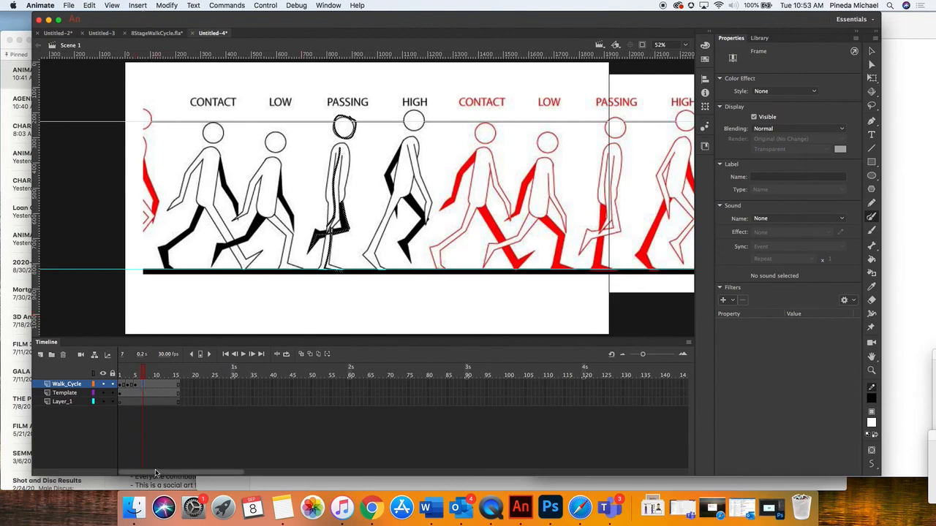
click(138, 5)
mouse_move(168, 66)
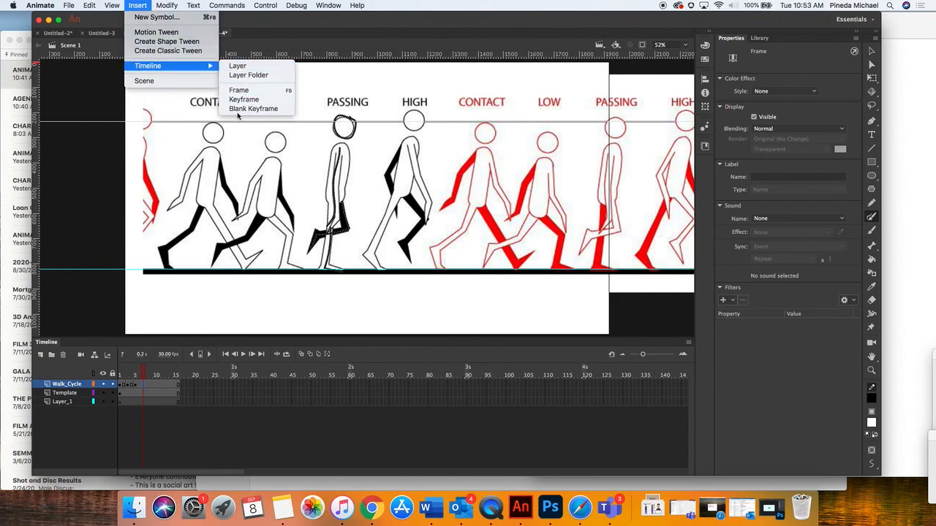
click(237, 109)
Move the Template image to about X -196, Y 50 for the black HIGH pose and check its alignment against the traced passing figure
click(871, 77)
click(67, 396)
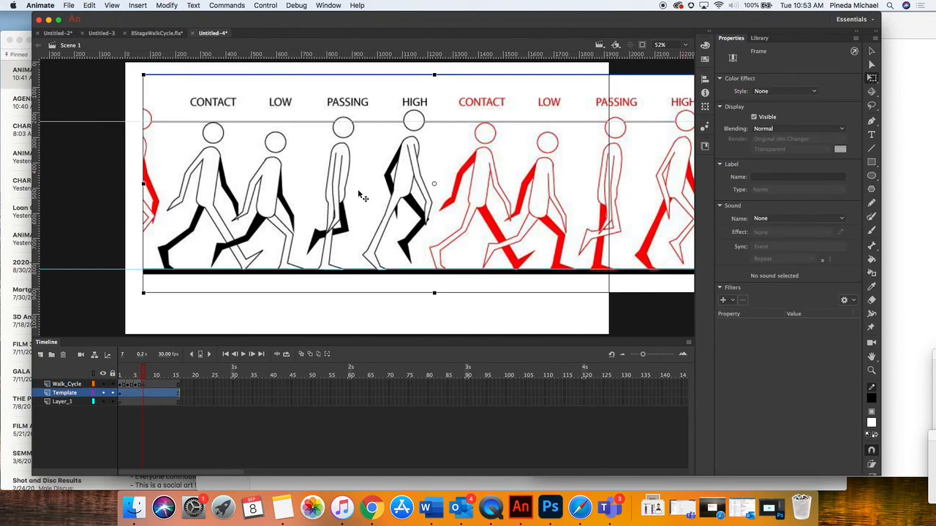
drag(363, 191, 299, 194)
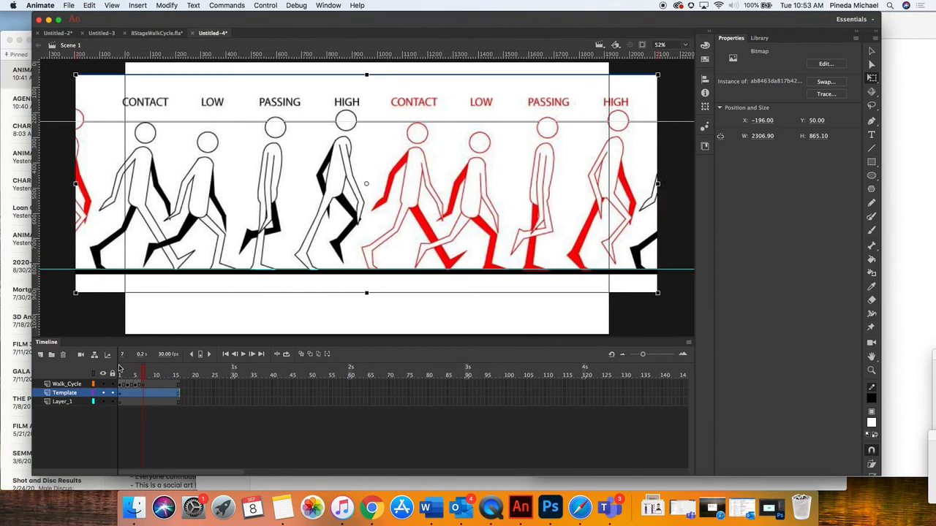
click(137, 375)
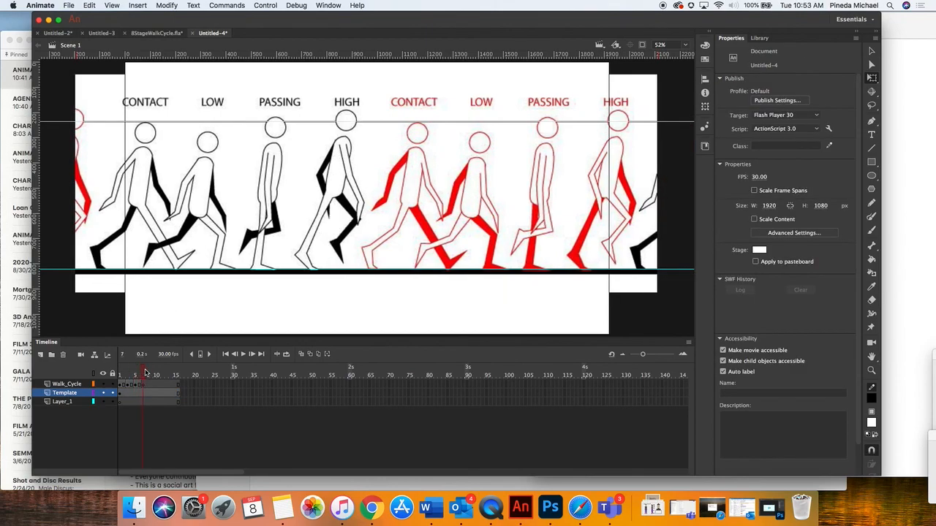
click(139, 375)
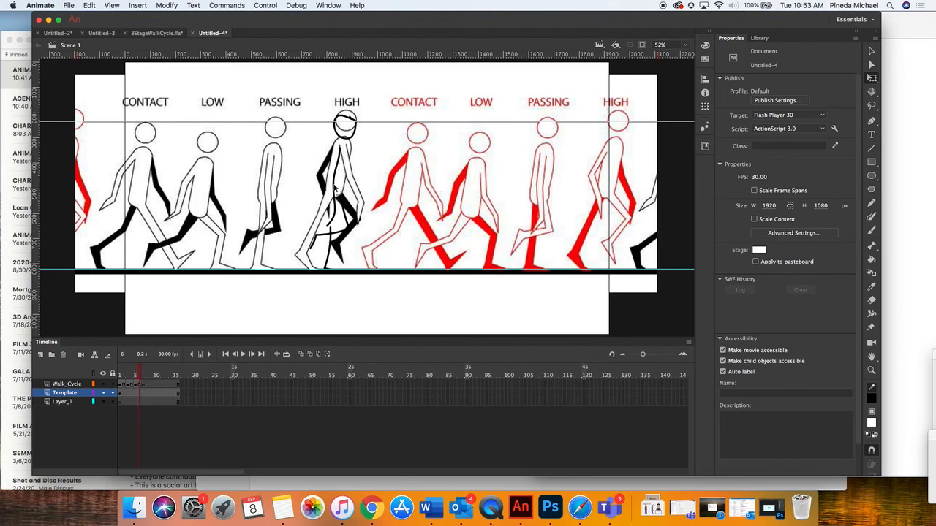
click(144, 374)
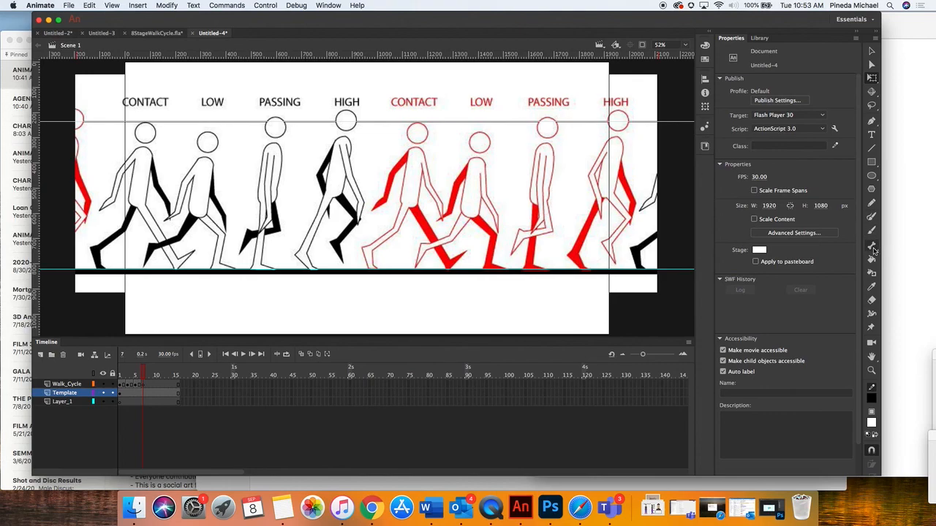
Trace the black HIGH pose's head, body, legs and arms with the Paint Brush on frame 7 of the Walk_Cycle layer
click(872, 216)
mouse_move(352, 112)
mouse_down()
mouse_move(337, 126)
mouse_move(356, 122)
mouse_move(350, 112)
mouse_up()
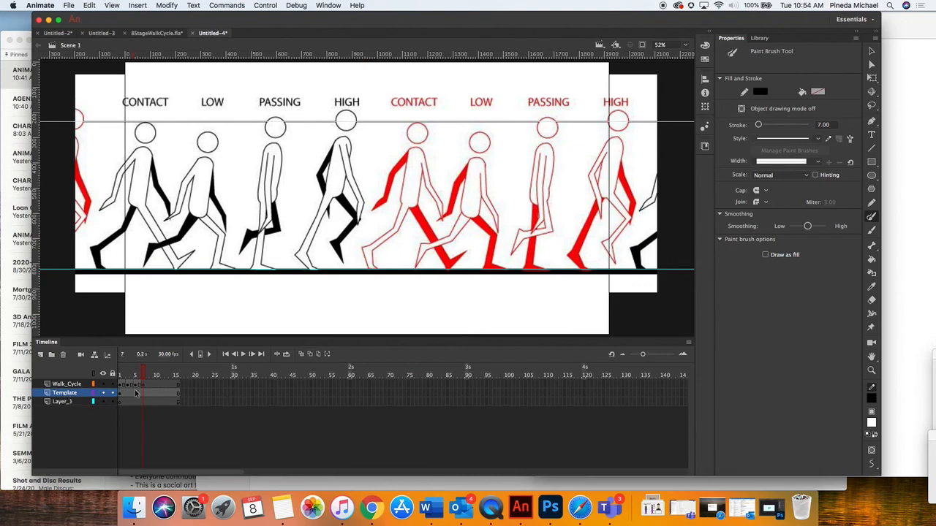
click(73, 385)
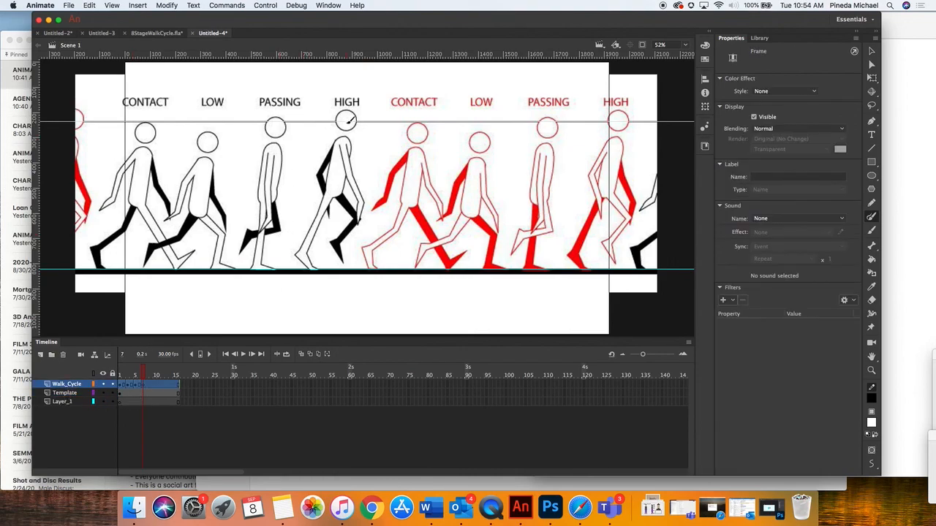
mouse_move(347, 106)
mouse_down()
mouse_move(336, 117)
mouse_move(344, 130)
mouse_move(350, 109)
mouse_up()
drag(348, 141, 366, 217)
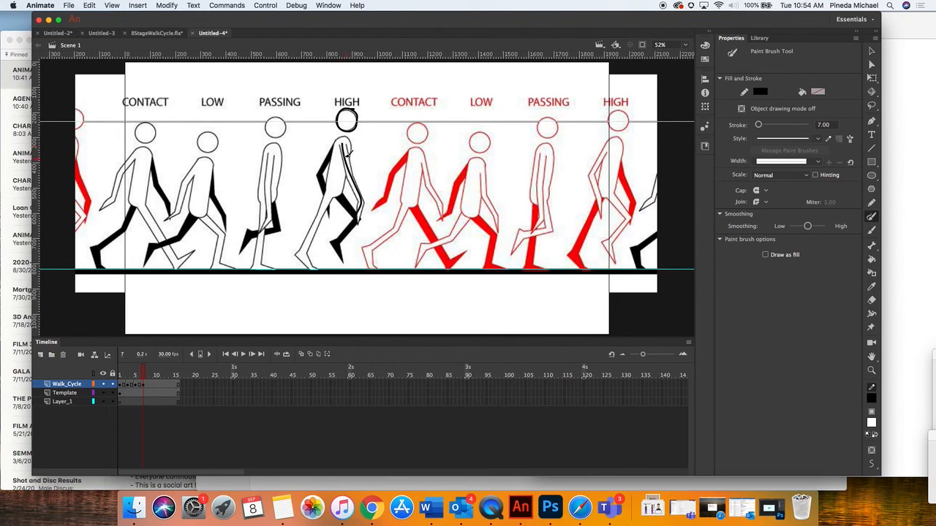
mouse_move(343, 150)
mouse_down()
mouse_move(301, 253)
mouse_move(320, 268)
mouse_up()
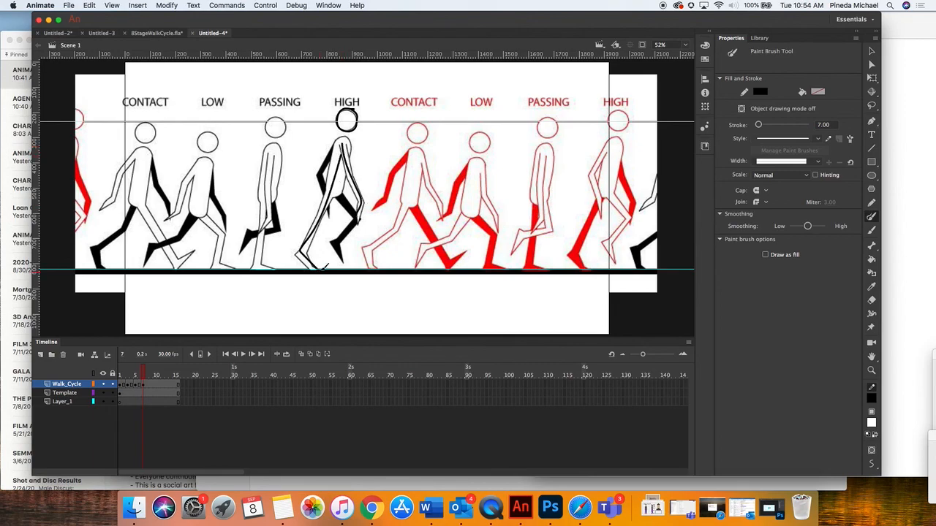
mouse_move(341, 196)
mouse_down()
mouse_move(357, 213)
mouse_move(335, 253)
mouse_up()
drag(321, 169, 328, 191)
Insert a blank keyframe at frame 9 of the Walk_Cycle layer
click(147, 385)
click(151, 386)
click(145, 4)
mouse_move(175, 66)
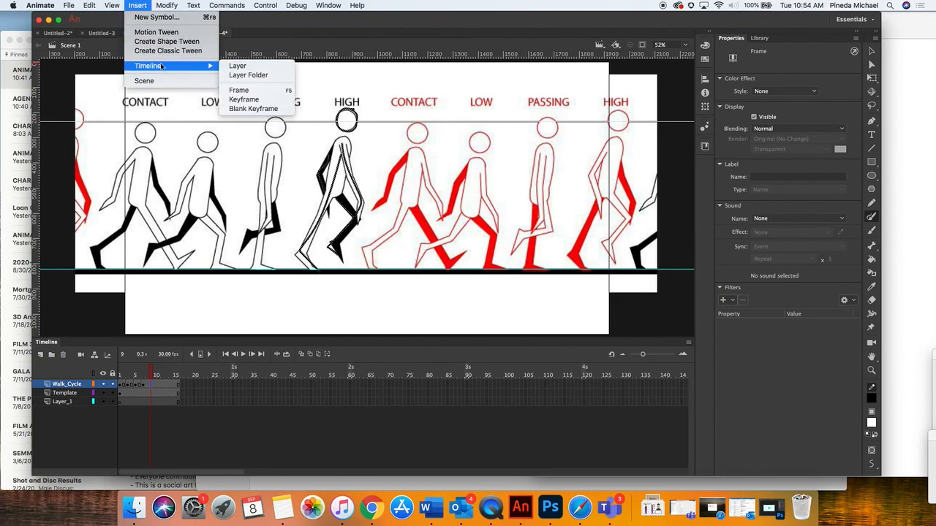
click(261, 109)
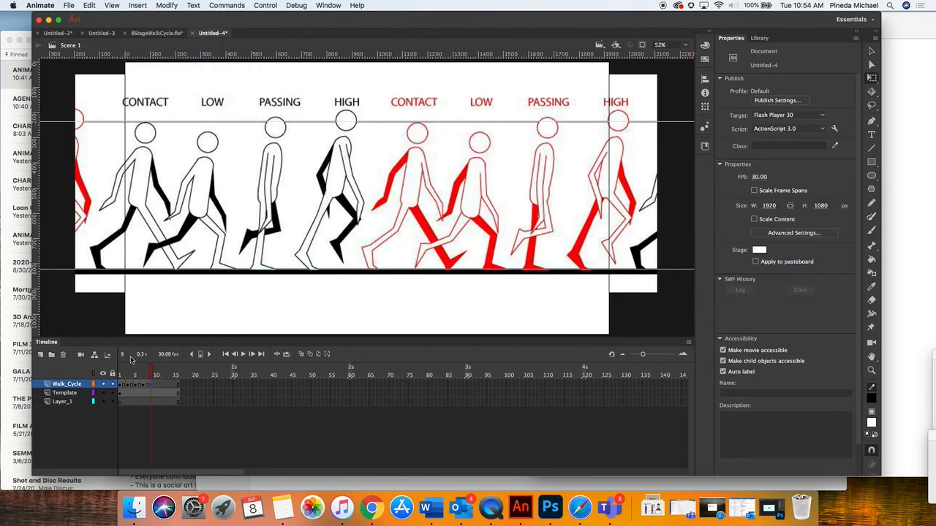
Move the Template image to about X -476, Y 50 so the red CONTACT pose lines up with the traced HIGH figure
click(60, 393)
drag(411, 216, 346, 216)
drag(141, 376, 148, 376)
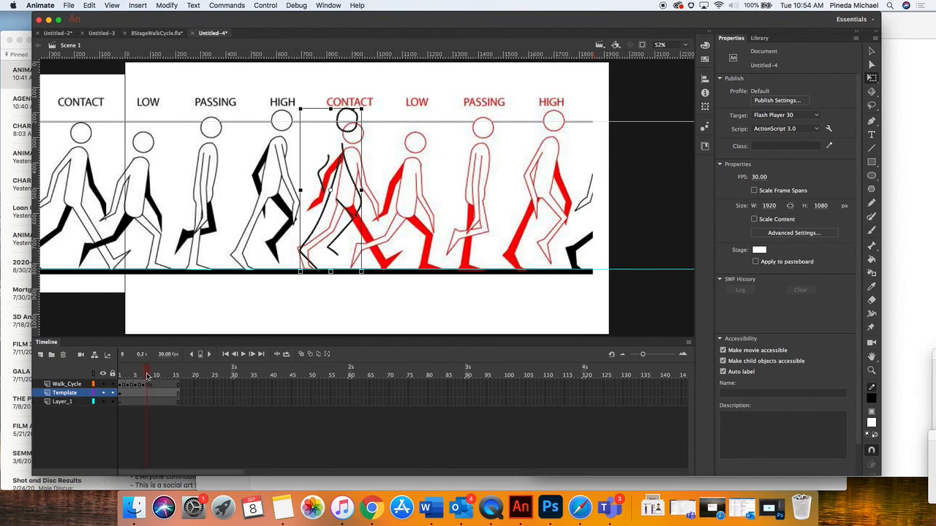
drag(450, 222, 439, 220)
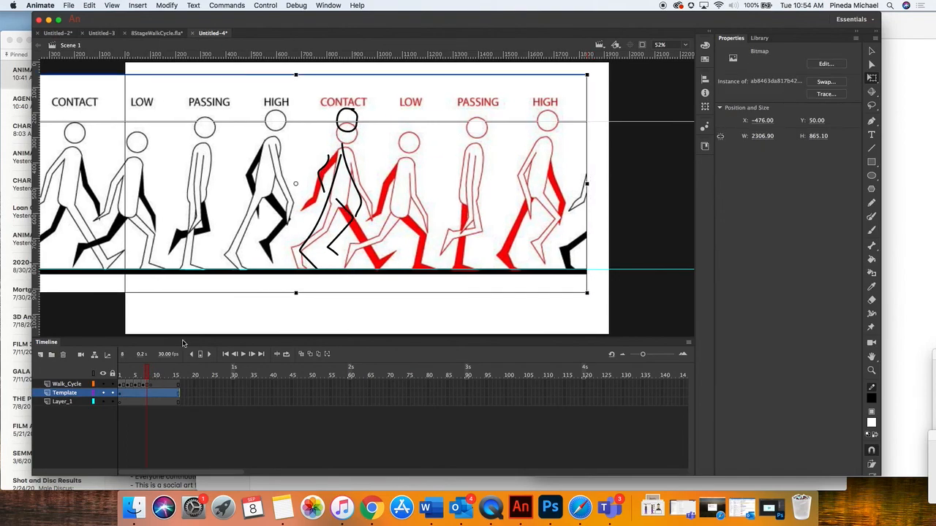
Trace the red CONTACT pose's head, body, legs and arms with the Paint Brush on frame 9 of the Walk_Cycle layer
click(152, 385)
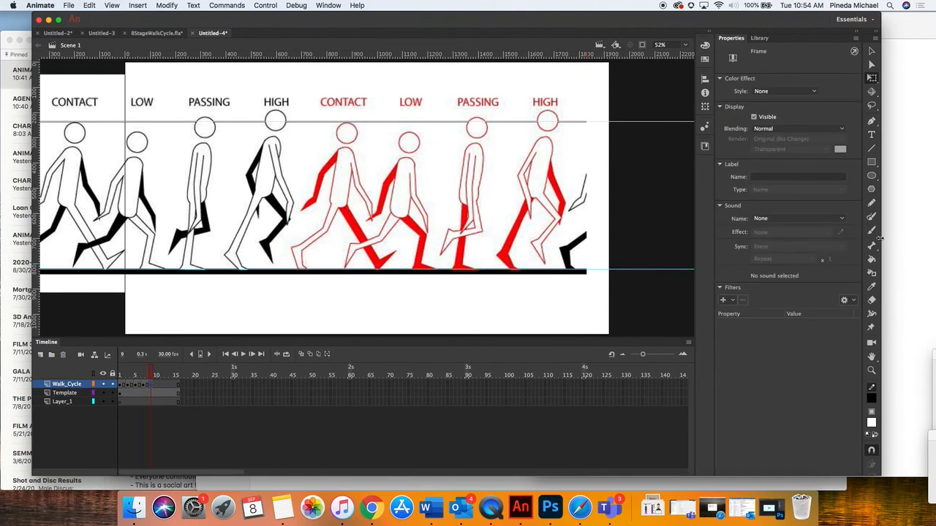
click(871, 216)
mouse_move(359, 128)
mouse_down()
mouse_move(341, 125)
mouse_move(343, 144)
mouse_move(361, 133)
mouse_move(357, 126)
mouse_up()
mouse_move(348, 170)
mouse_down()
mouse_move(327, 226)
mouse_move(301, 248)
mouse_move(310, 267)
mouse_up()
mouse_move(348, 208)
mouse_down()
mouse_move(377, 265)
mouse_move(406, 248)
mouse_up()
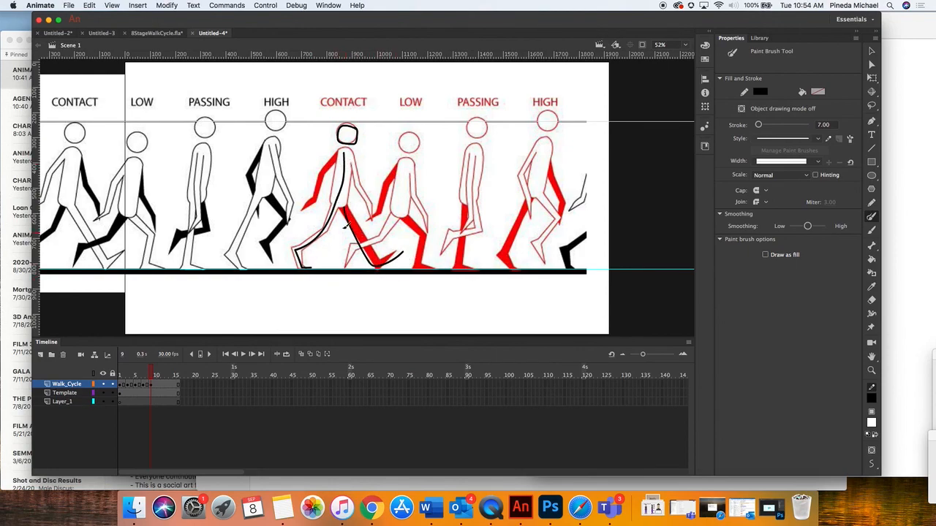
drag(336, 158, 310, 202)
drag(355, 166, 371, 216)
Insert a blank keyframe at frame 11 of the Walk_Cycle layer
click(158, 386)
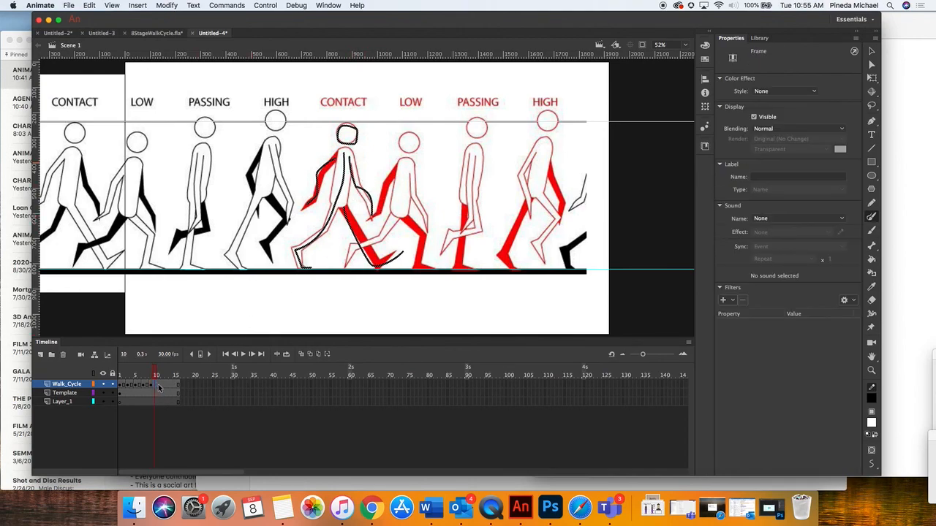
click(137, 5)
mouse_move(183, 66)
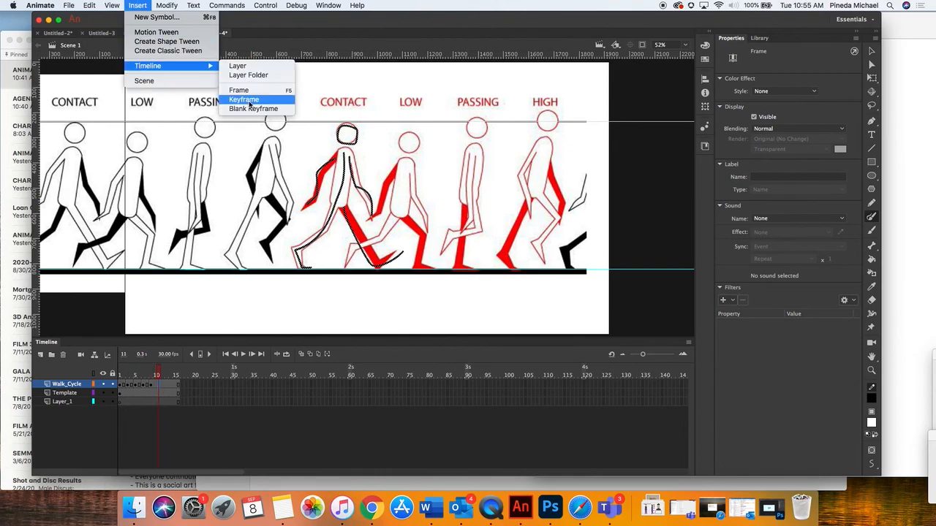
click(248, 108)
Shift the Template image horizontally so the red LOW pose takes the place of the red CONTACT pose at frame 11
click(872, 77)
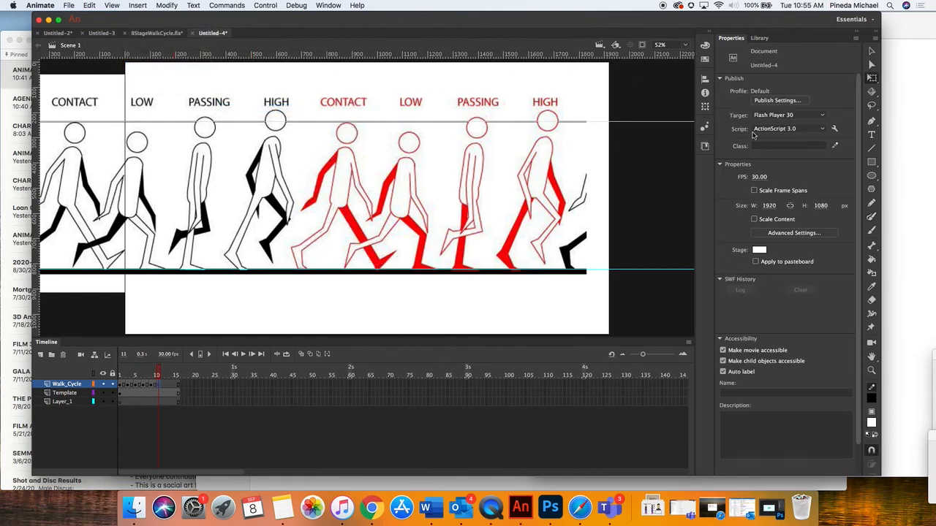
click(65, 393)
drag(422, 190, 353, 185)
mouse_move(156, 368)
mouse_down()
mouse_move(173, 371)
mouse_move(157, 371)
mouse_up()
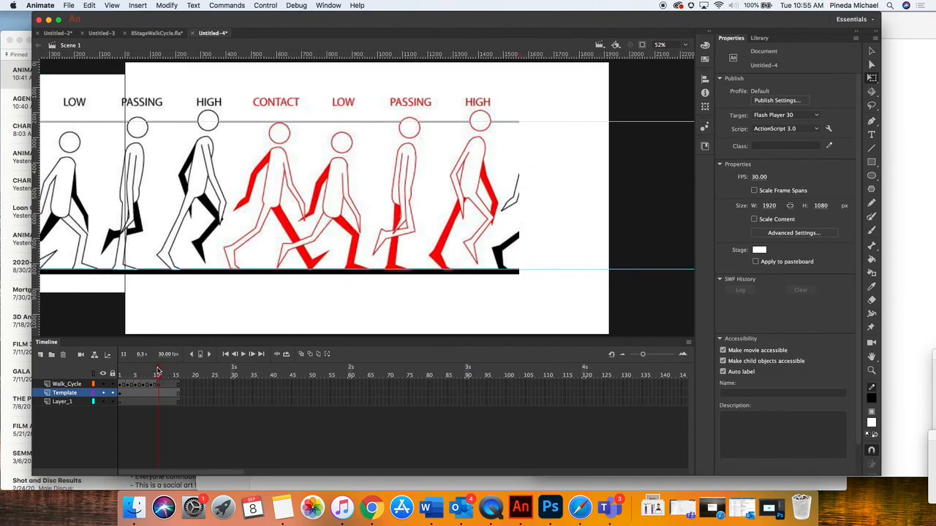
Trace the red LOW pose's head, body, legs and arms with the Paint Brush on frame 11 of the Walk_Cycle layer
click(872, 216)
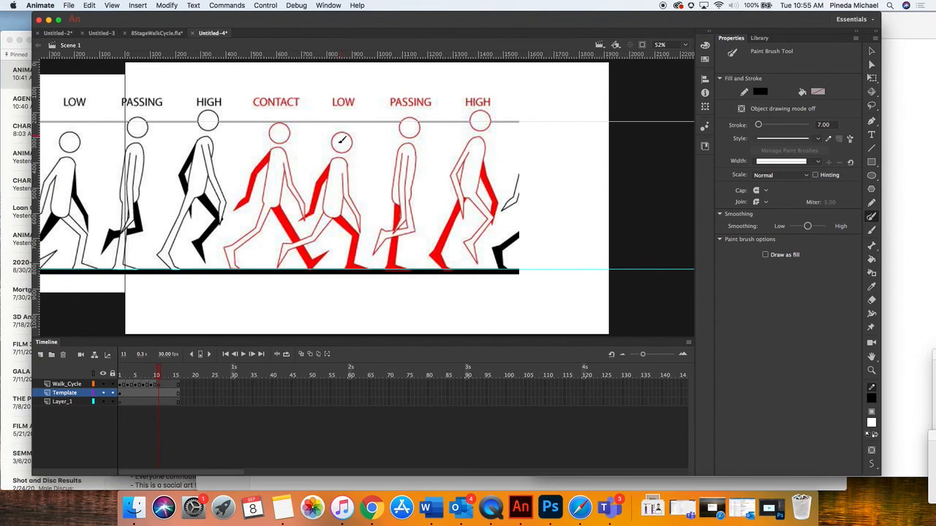
click(69, 384)
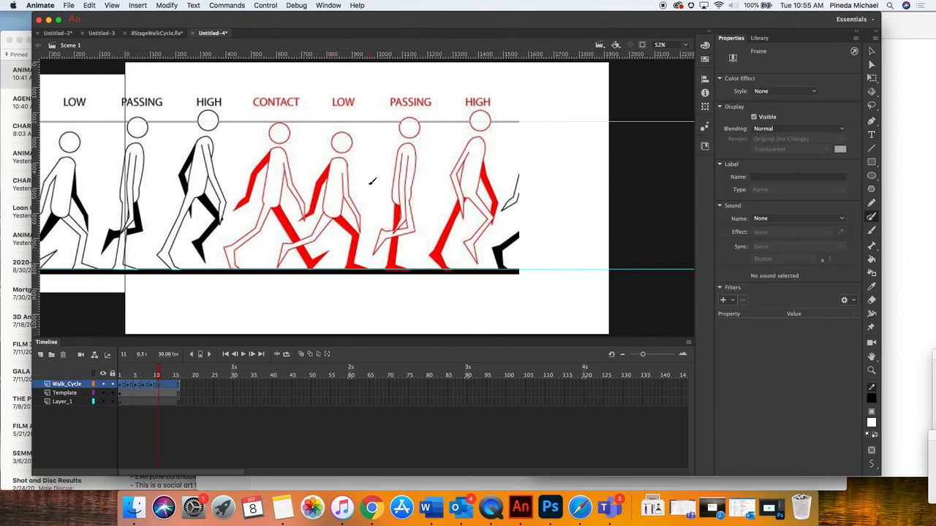
mouse_move(356, 138)
mouse_down()
mouse_move(344, 125)
mouse_move(328, 145)
mouse_move(348, 152)
mouse_move(354, 135)
mouse_move(335, 211)
mouse_move(317, 234)
mouse_move(284, 249)
mouse_move(278, 268)
mouse_up()
mouse_move(338, 212)
mouse_down()
mouse_move(358, 230)
mouse_move(354, 262)
mouse_move(370, 268)
mouse_up()
drag(344, 162, 363, 227)
mouse_move(340, 162)
mouse_down()
mouse_move(318, 209)
mouse_move(300, 221)
mouse_up()
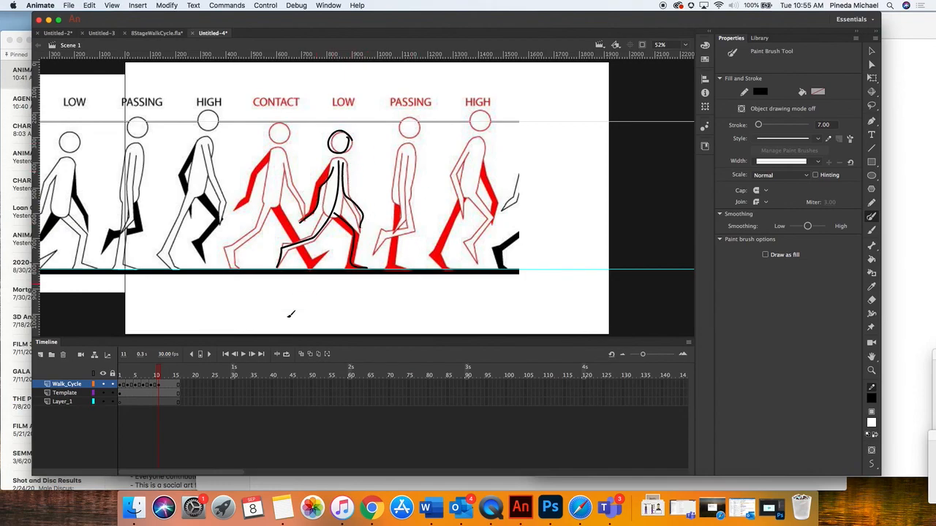
Insert a blank keyframe at frame 13 of the Walk_Cycle layer
click(167, 384)
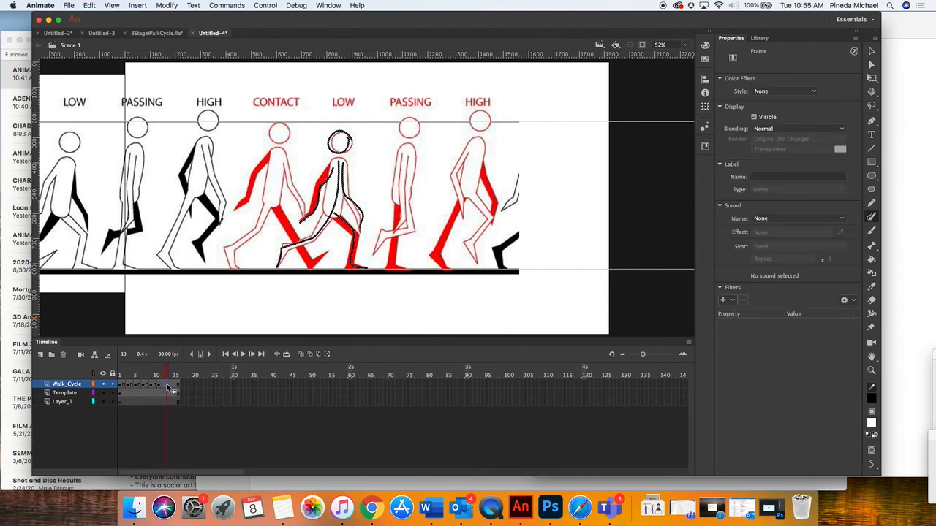
click(139, 5)
mouse_move(150, 67)
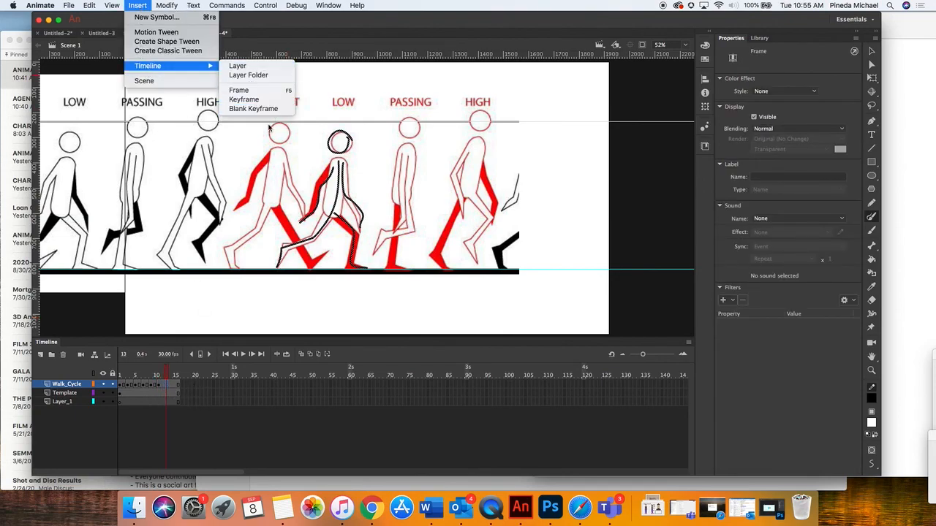
click(253, 108)
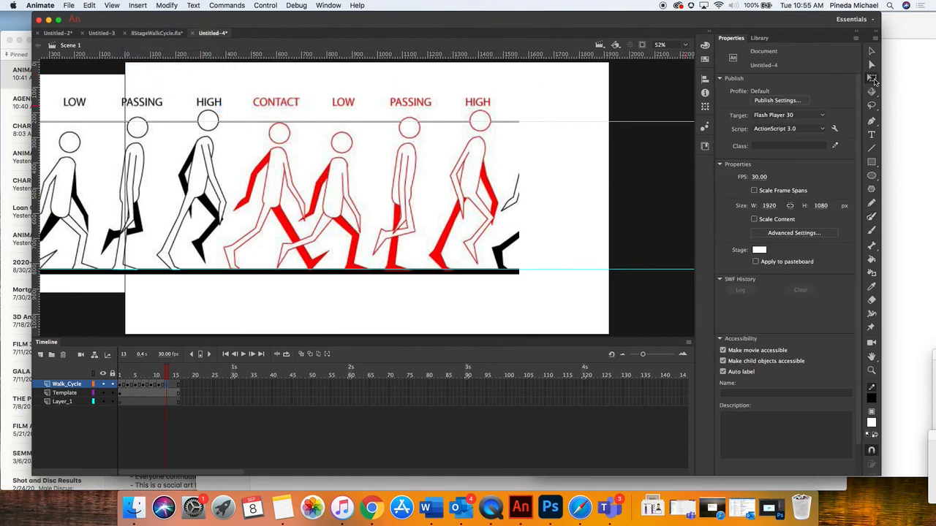
Move the Template image to about X -998, Y 50 so the red PASSING pose takes the tracing position at frame 13
click(122, 394)
drag(405, 229, 340, 226)
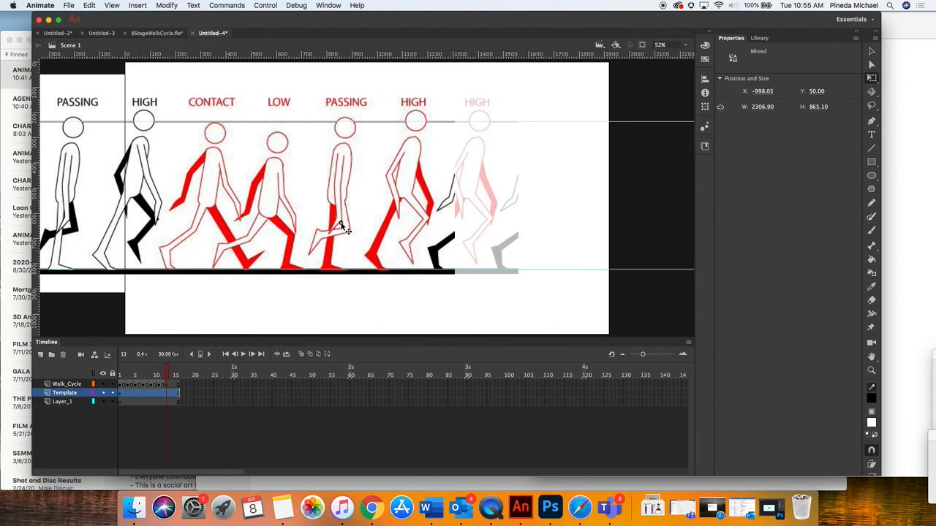
click(151, 375)
click(167, 375)
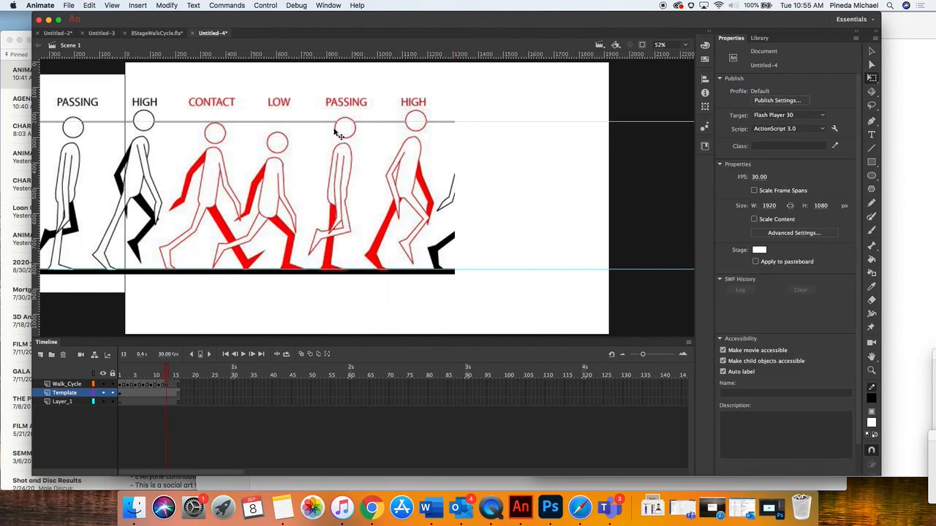
Trace the red PASSING pose's head, body and legs with the Paint Brush on frame 13 of the Walk_Cycle layer
click(69, 383)
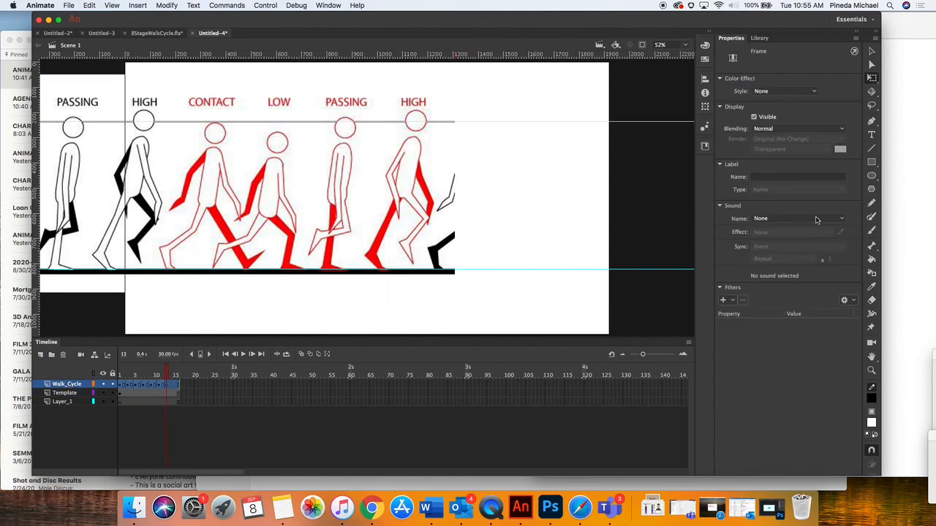
click(871, 217)
mouse_move(361, 123)
mouse_down()
mouse_move(346, 114)
mouse_move(338, 135)
mouse_move(361, 121)
mouse_move(343, 176)
mouse_move(346, 226)
mouse_move(312, 236)
mouse_move(317, 254)
mouse_up()
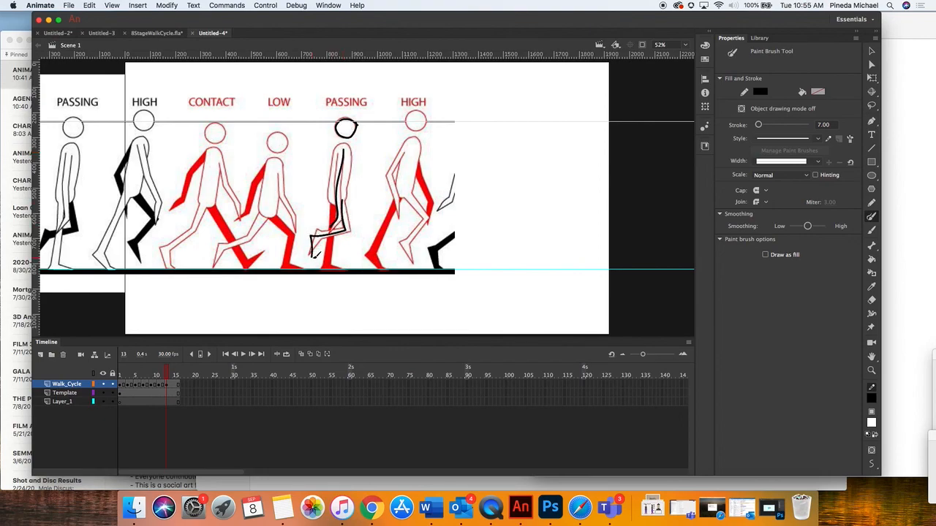
drag(339, 210, 349, 269)
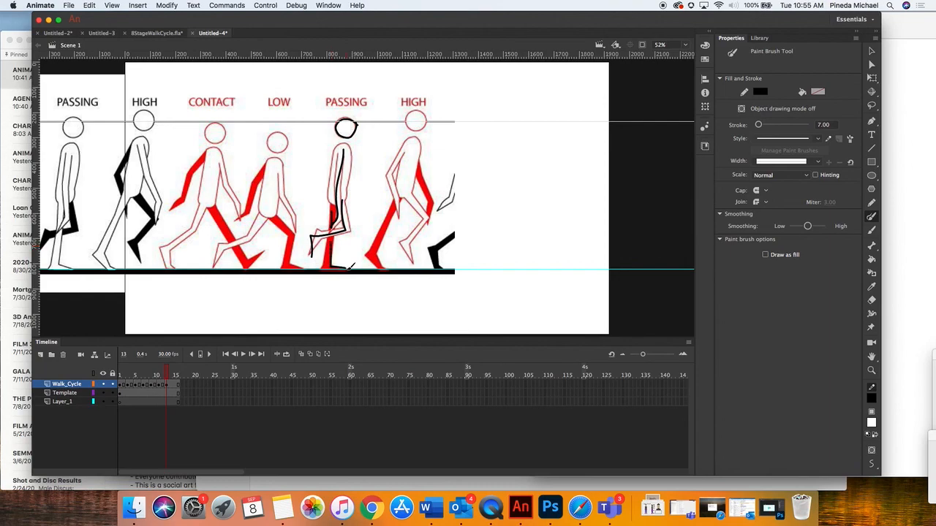
Insert a blank keyframe at frame 15 of the Walk_Cycle layer
click(174, 386)
click(172, 387)
click(176, 387)
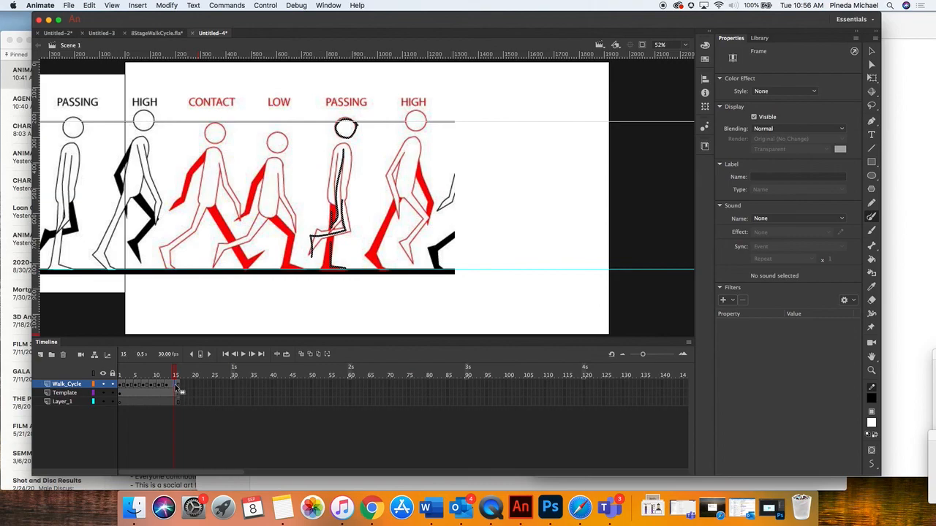
click(169, 6)
mouse_move(139, 5)
mouse_move(175, 66)
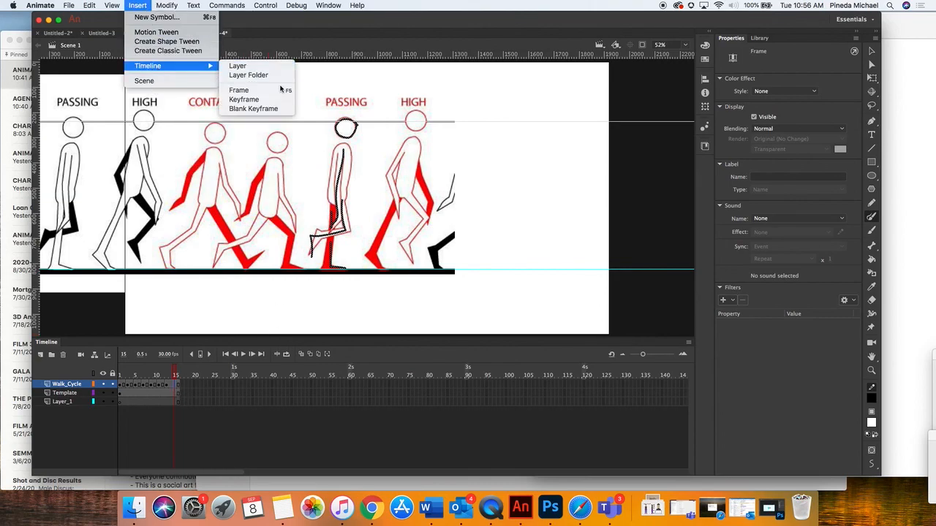
click(256, 108)
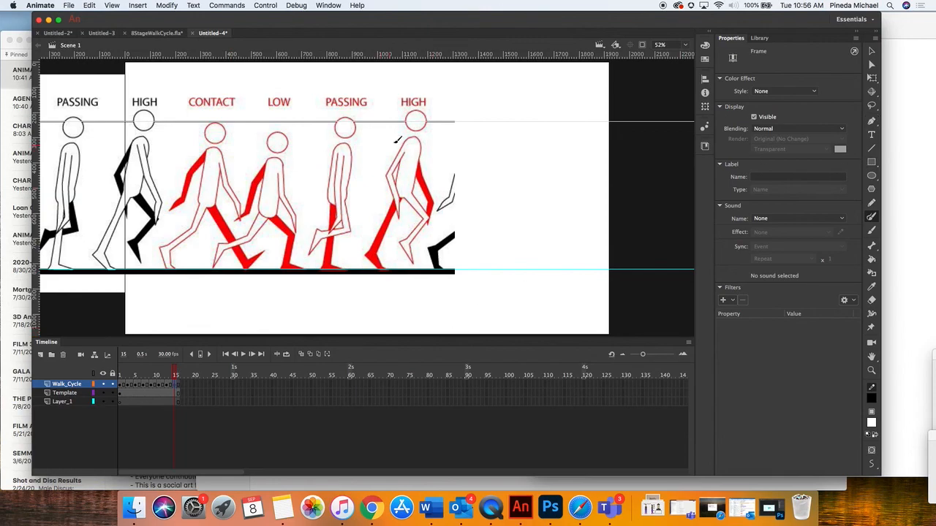
Move the Template image to about X -1276, Y 50 so the red HIGH pose takes the tracing position at frame 15
click(871, 79)
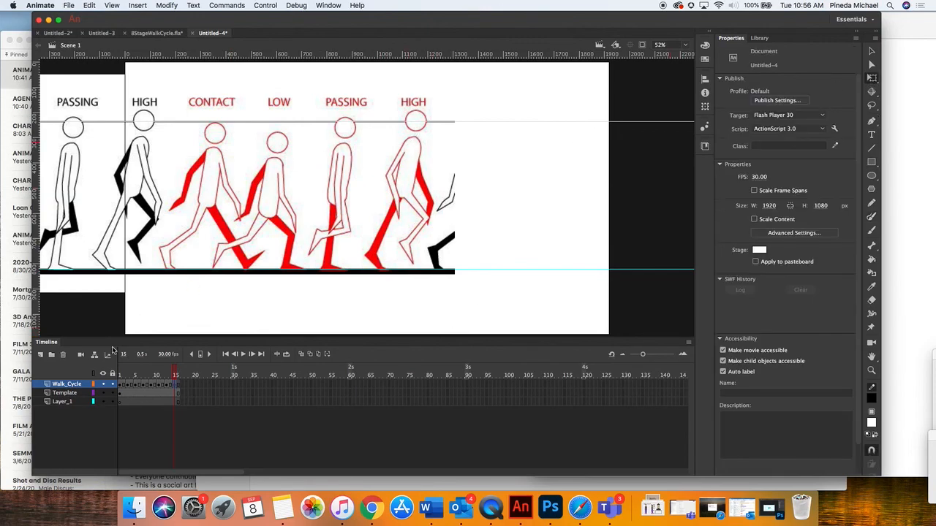
click(63, 393)
drag(396, 217, 327, 214)
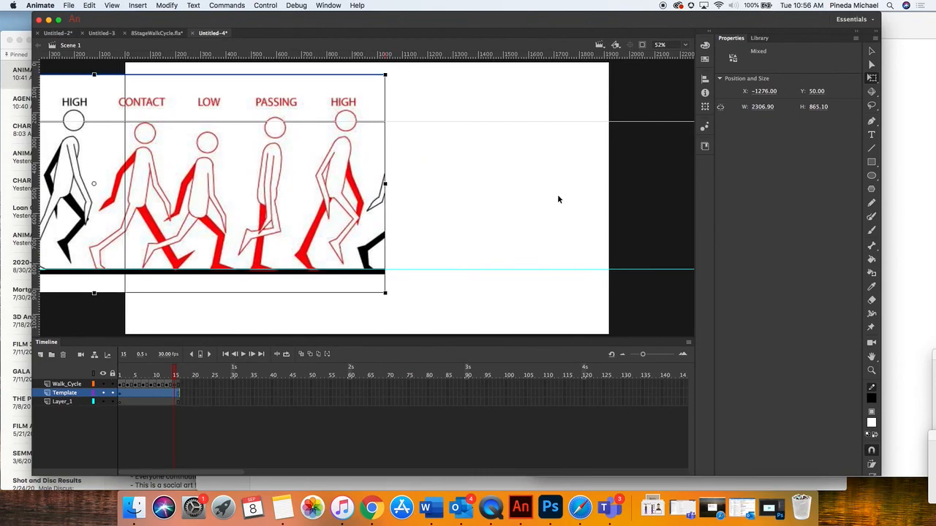
Trace the red HIGH pose's head, body, arms and legs with the Paint Brush on frame 15 of the Walk_Cycle layer
click(872, 217)
click(64, 385)
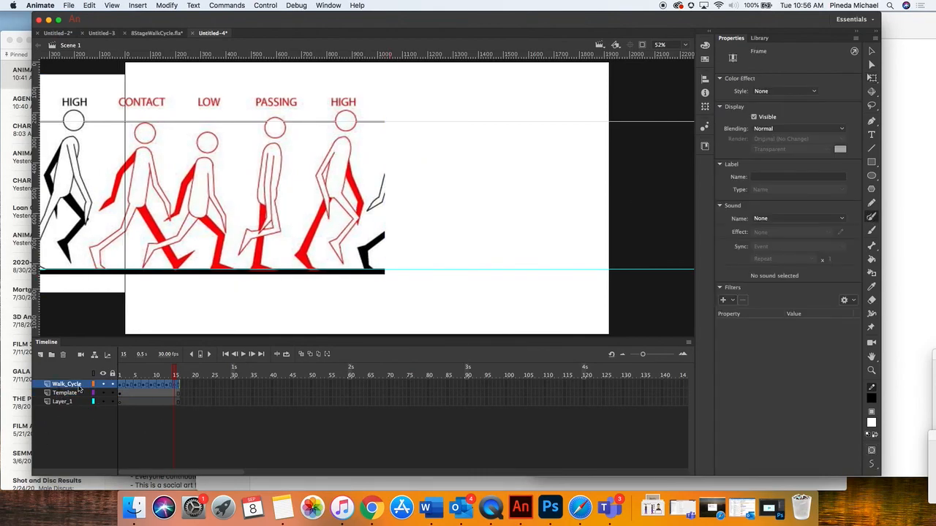
mouse_move(362, 117)
mouse_down()
mouse_move(350, 108)
mouse_move(336, 125)
mouse_move(361, 132)
mouse_move(355, 111)
mouse_move(339, 181)
mouse_move(349, 204)
mouse_move(341, 263)
mouse_up()
mouse_move(341, 141)
mouse_down()
mouse_move(321, 170)
mouse_move(331, 209)
mouse_up()
mouse_move(352, 171)
mouse_down()
mouse_move(368, 204)
mouse_move(325, 218)
mouse_move(328, 209)
mouse_move(313, 271)
mouse_up()
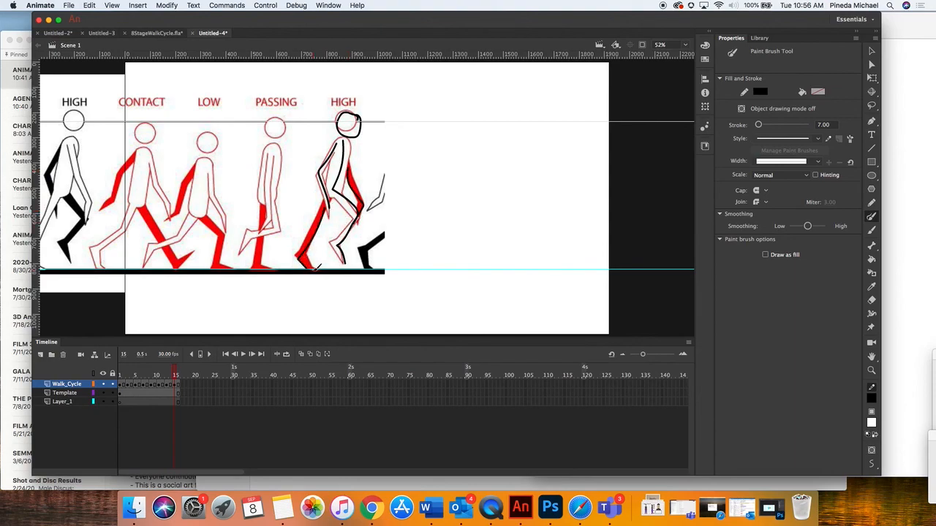
Try to insert a keyframe beyond frame 16 of the Walk_Cycle layer
mouse_move(178, 376)
mouse_down()
mouse_move(164, 375)
mouse_move(178, 377)
mouse_up()
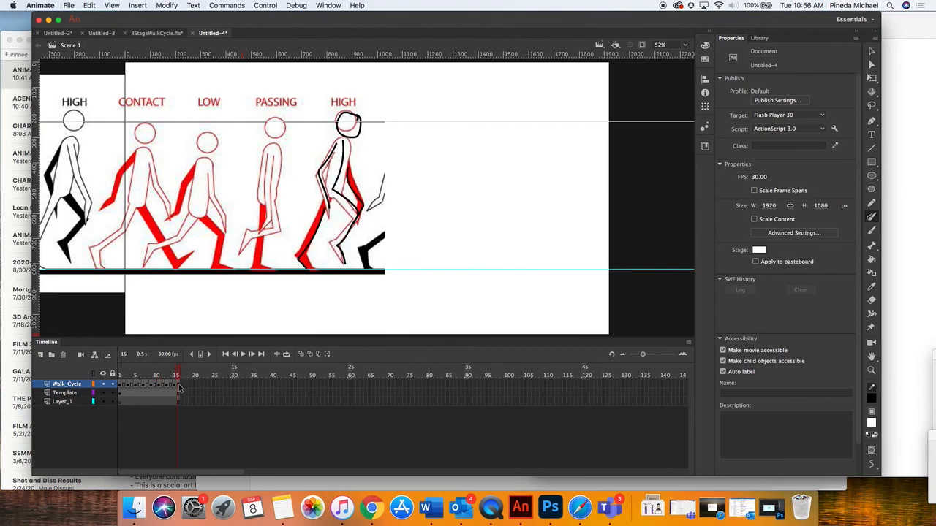
click(179, 386)
click(183, 385)
click(189, 385)
click(139, 5)
mouse_move(166, 65)
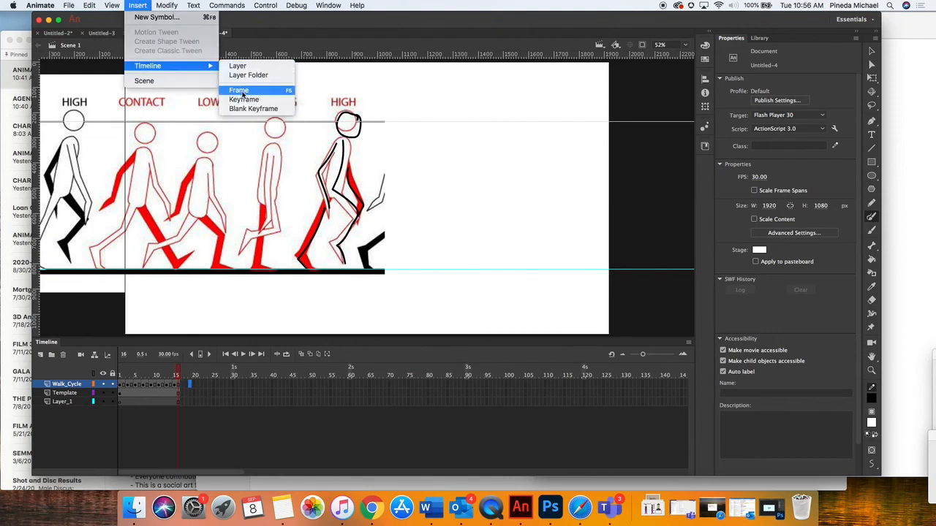
click(241, 99)
Remove the extra frames beyond frame 16 from the Walk_Cycle layer
mouse_move(185, 377)
mouse_down()
mouse_move(194, 379)
mouse_move(183, 388)
mouse_up()
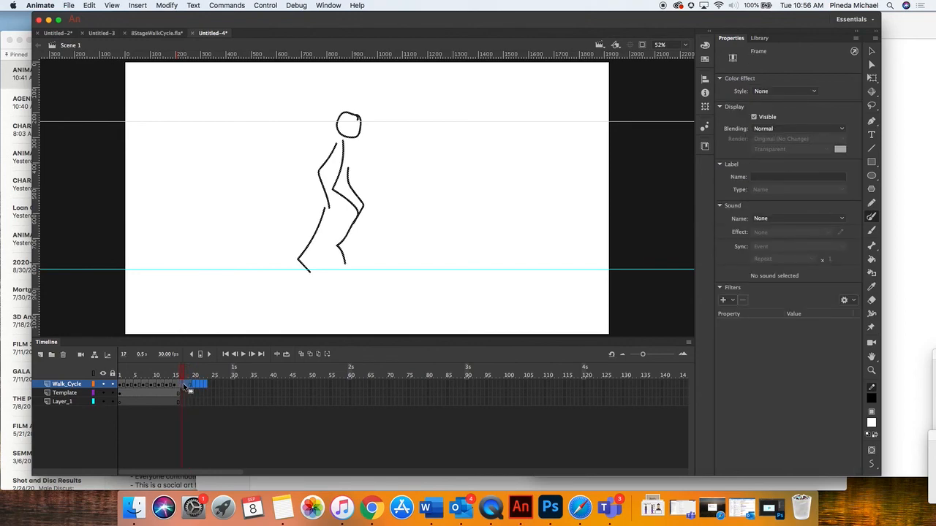
right_click(185, 388)
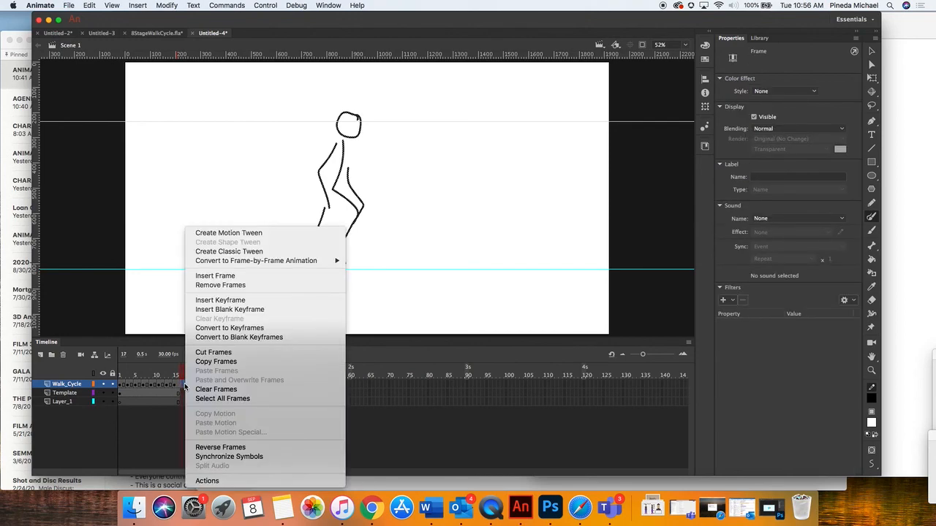
click(220, 285)
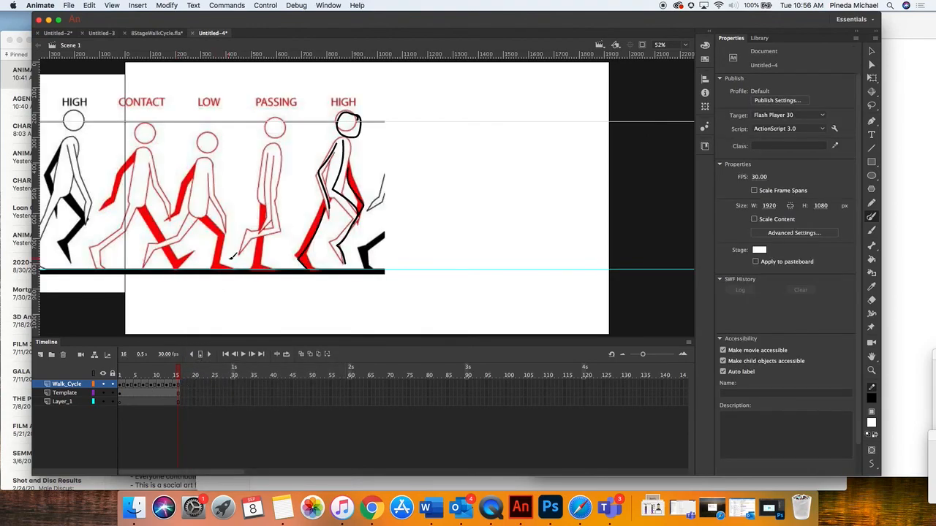
Hide the Template layer and play the walk cycle on the stage from frame 1
click(102, 394)
drag(177, 371, 119, 371)
click(245, 355)
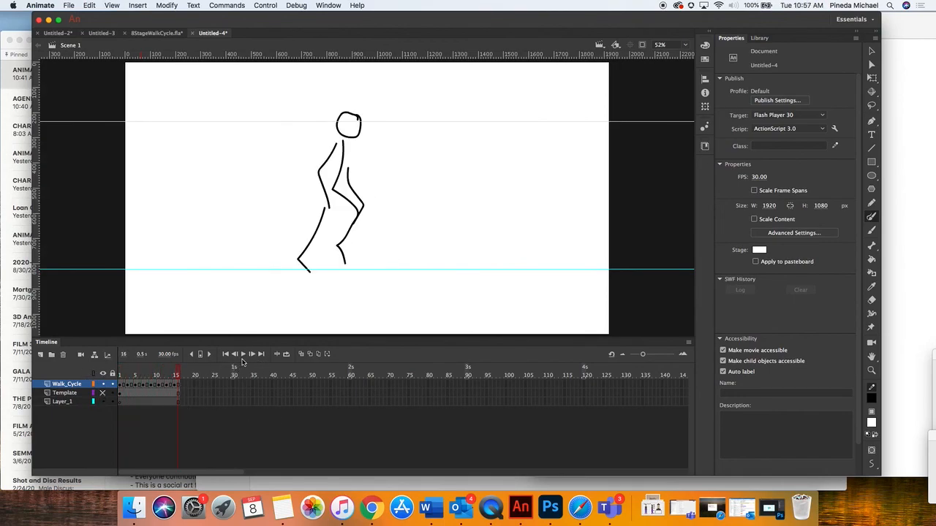
Test the movie to preview the walk cycle, and close the preview window
click(265, 6)
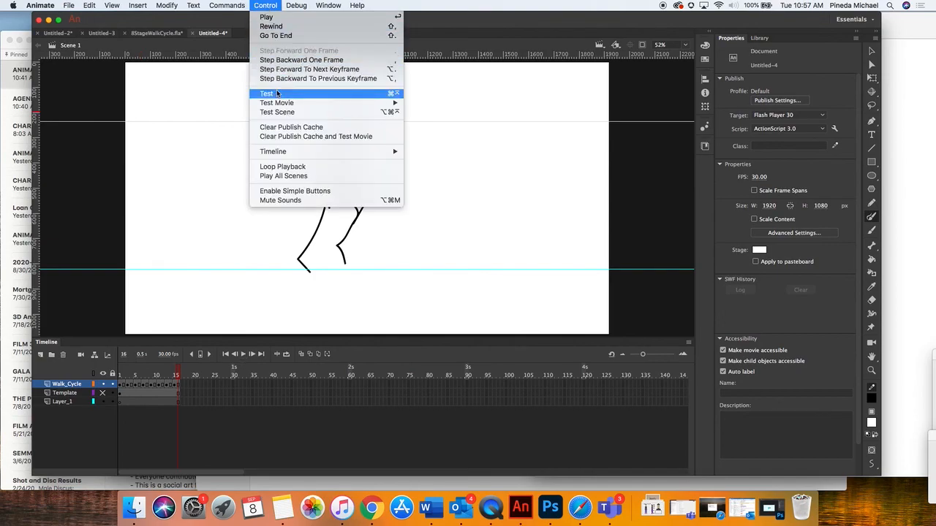
click(276, 95)
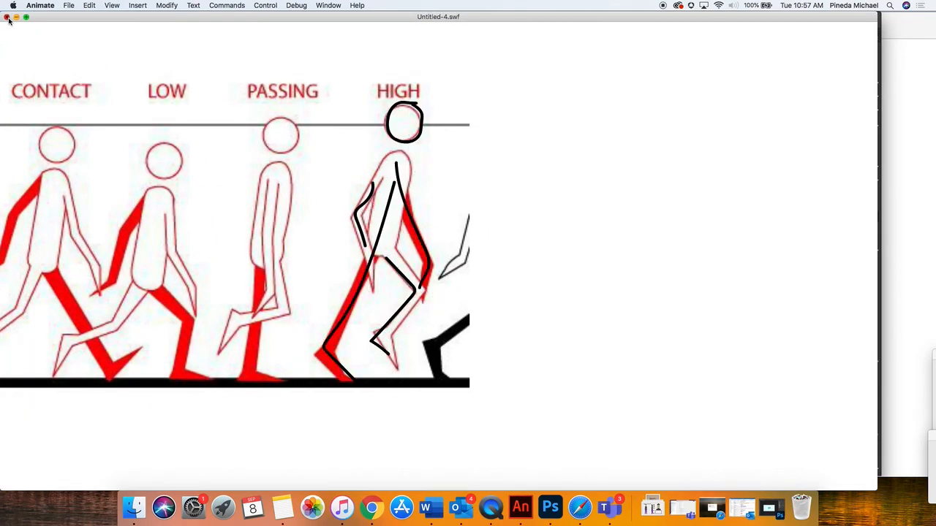
key(super+w)
Delete the Template layer and preview the walk cycle again with Test Movie, closing the preview window when done
click(64, 394)
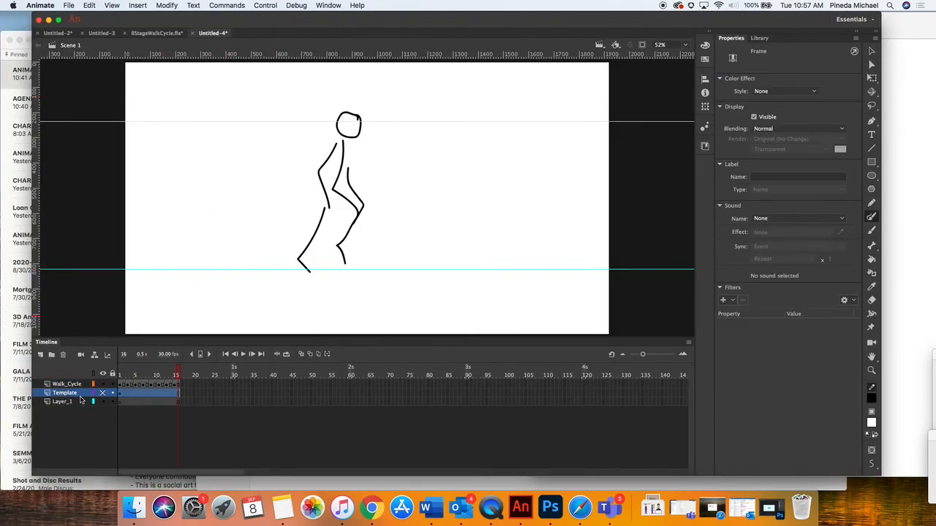
click(63, 355)
click(266, 5)
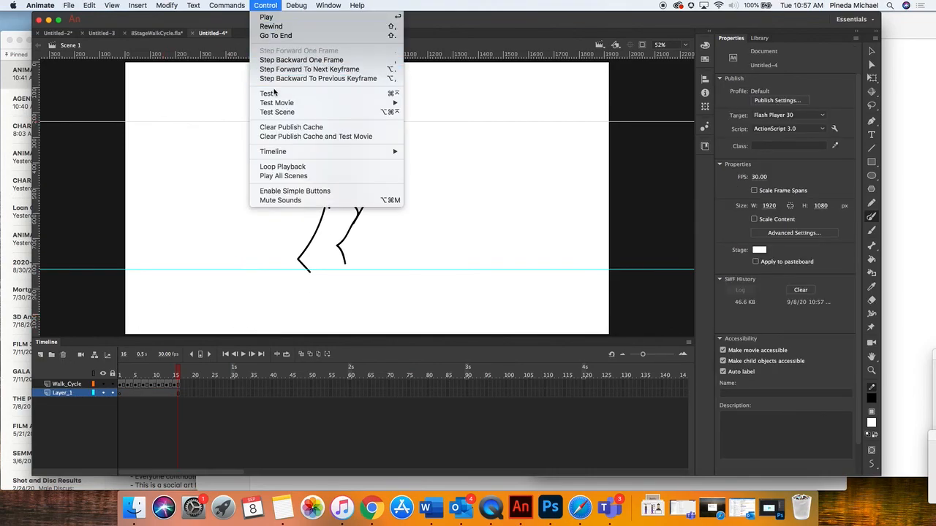
mouse_move(278, 103)
click(441, 105)
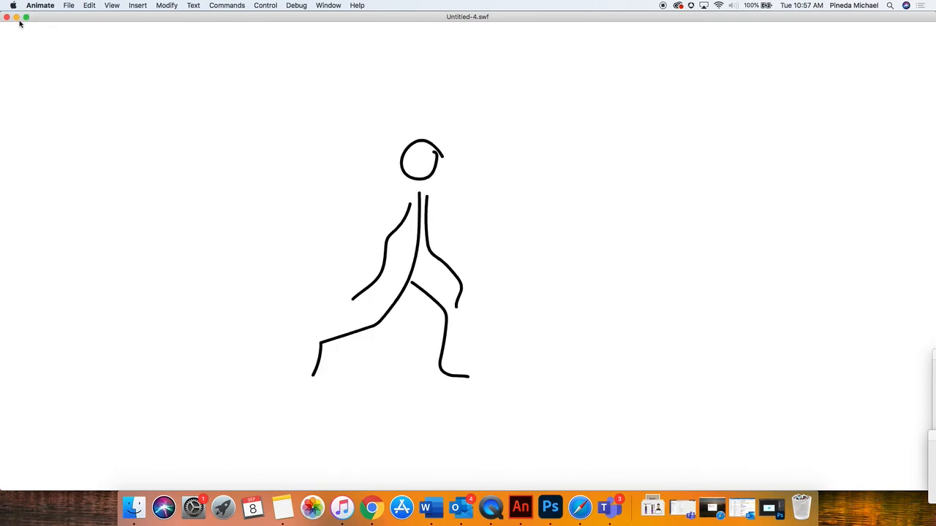
key(super+w)
Open the 8StageWalkCycle.fla document and play its walk cycle from frame 1
click(158, 33)
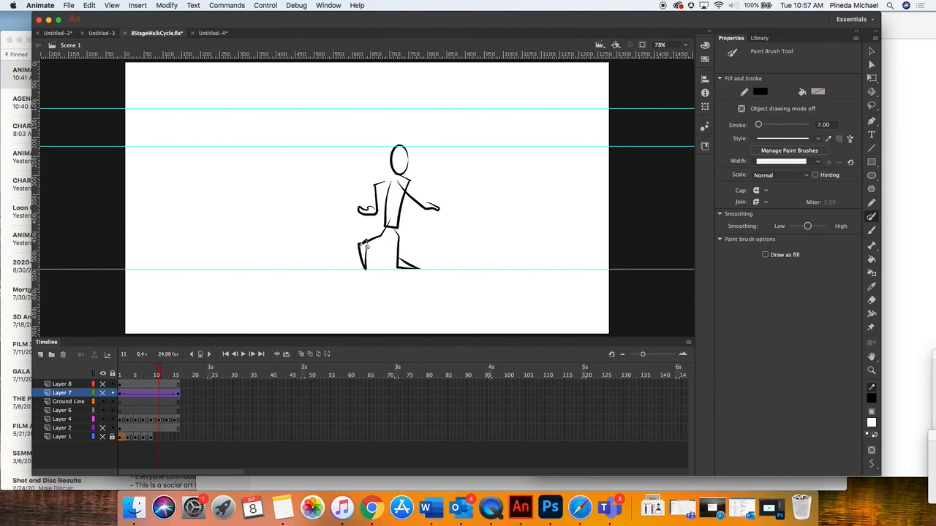
drag(146, 371, 102, 375)
click(243, 354)
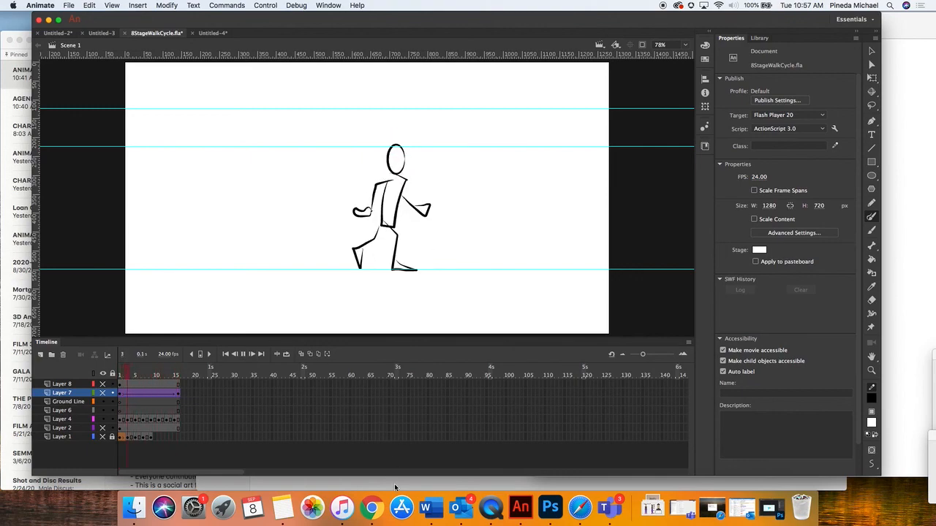